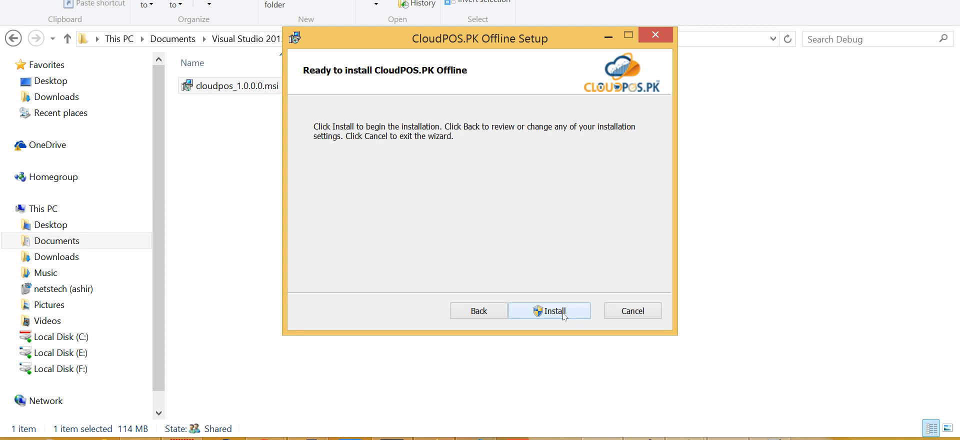
pyautogui.click(562, 314)
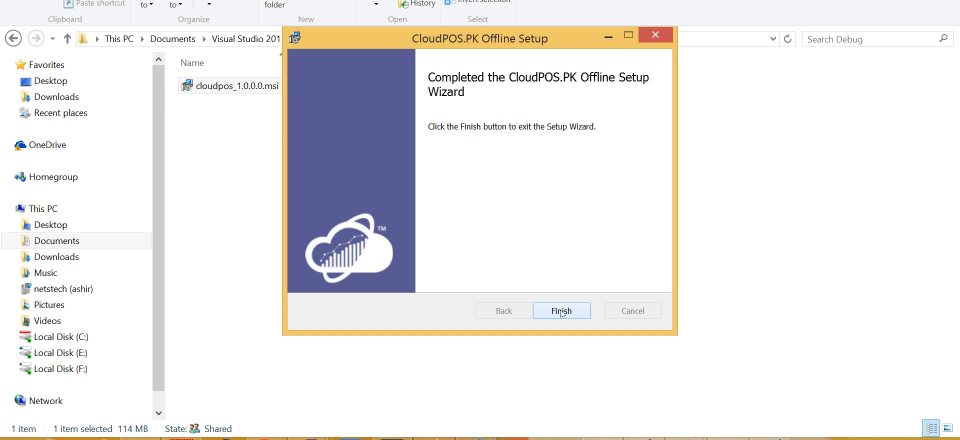
# - Run the CloudPOS.PK Offline installation and finish the setup wizard
pyautogui.click(562, 311)
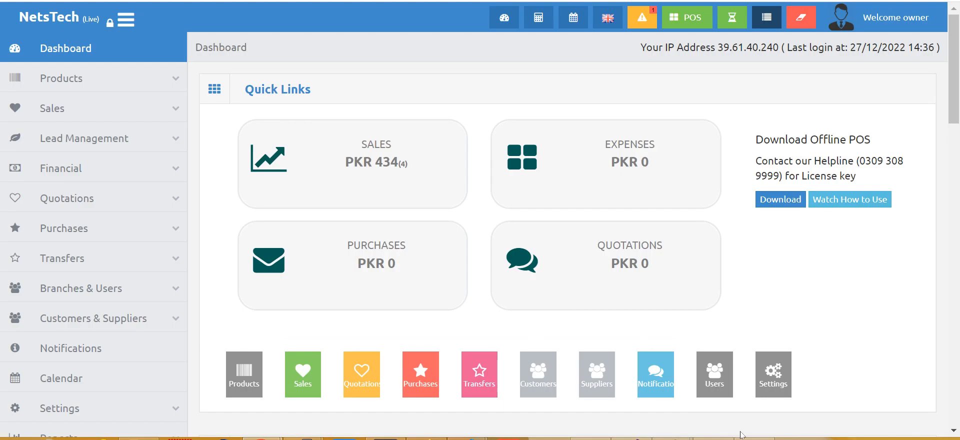
pyautogui.click(748, 438)
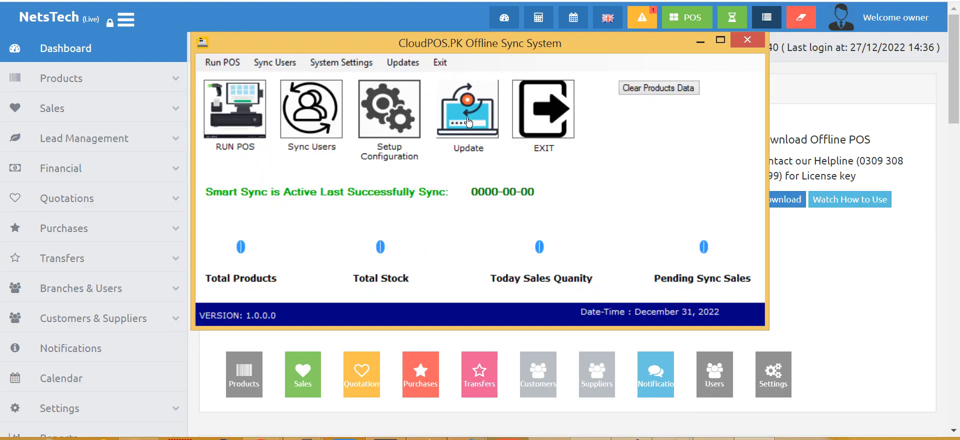
pyautogui.click(402, 123)
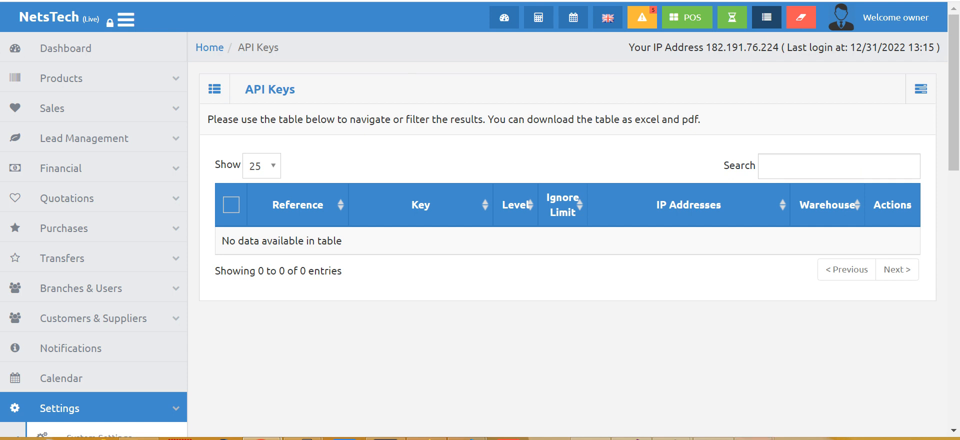
pyautogui.click(787, 385)
pyautogui.write('https://erp.netstech.net/')
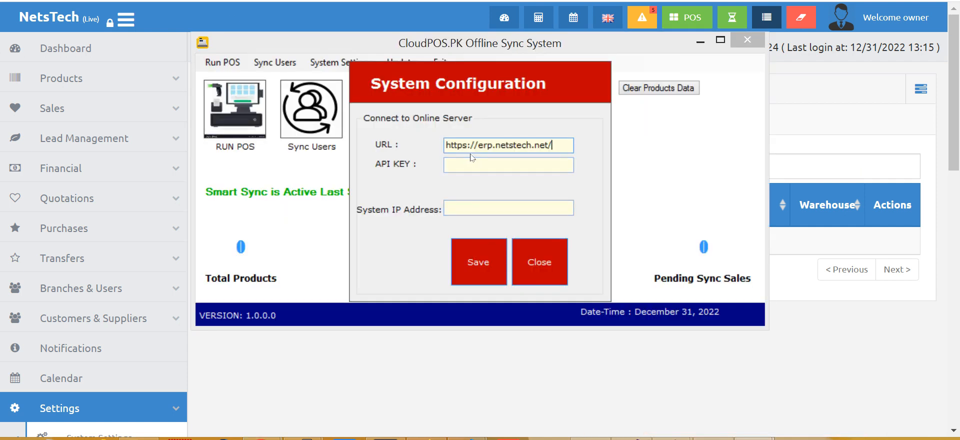
pyautogui.click(306, 411)
pyautogui.scroll(-4, 155, 385)
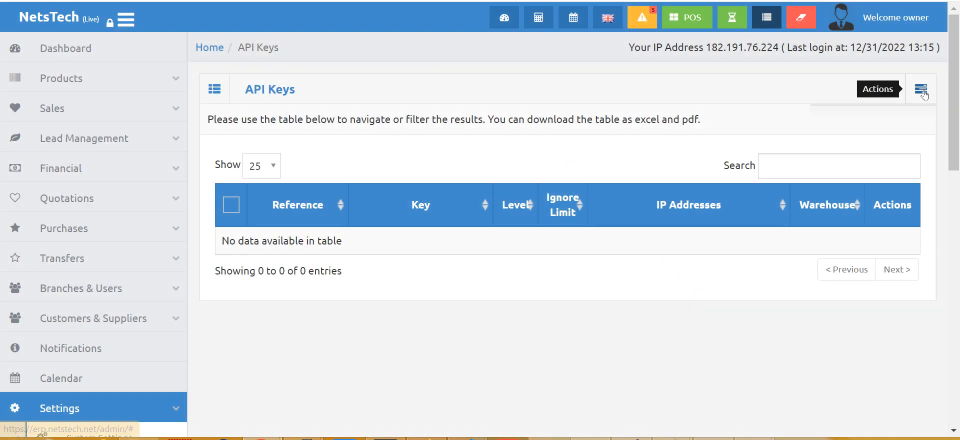
# - Create API key 'Offline' with Read, Write & Delete access for ALLAMA IQBAL CHOWK, and copy it
pyautogui.click(921, 89)
pyautogui.click(883, 122)
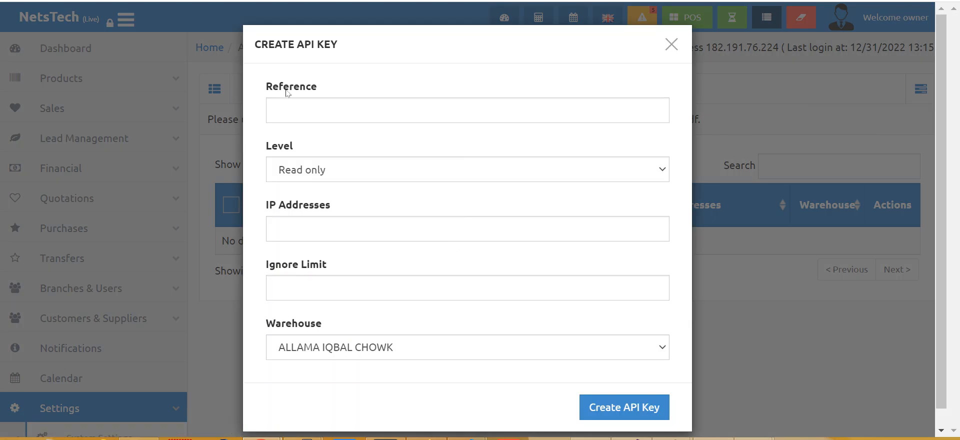
pyautogui.click(305, 102)
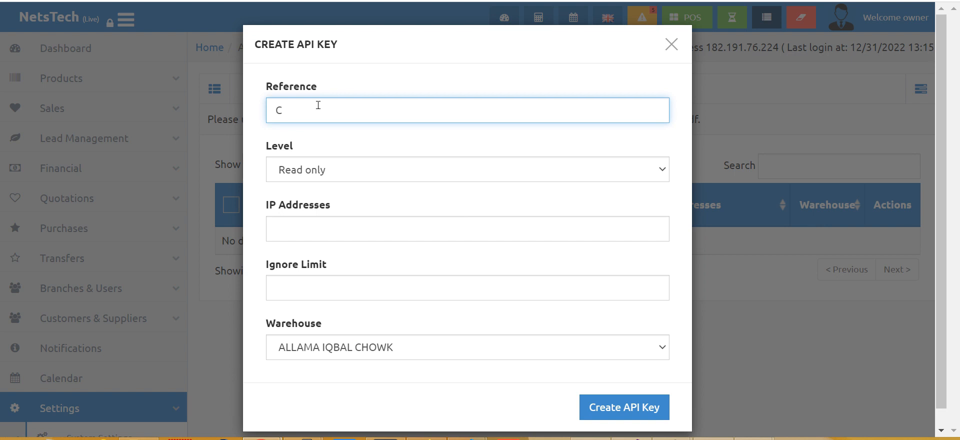
pyautogui.write('Offline')
pyautogui.click(370, 191)
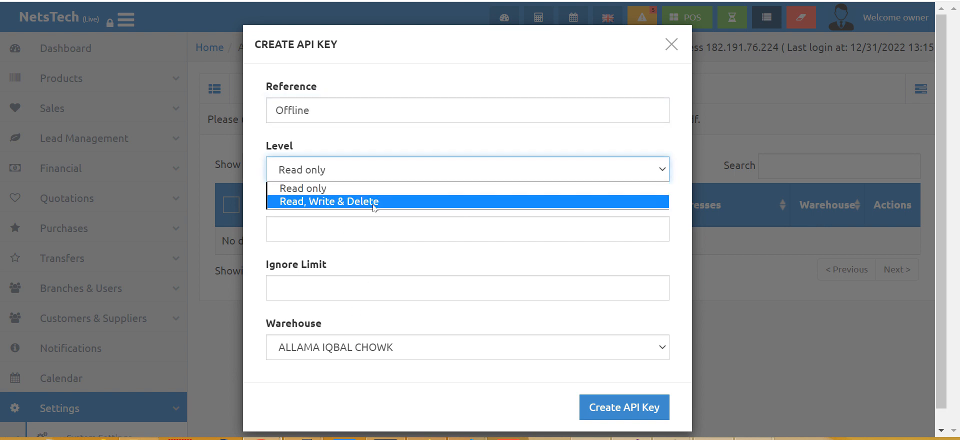
pyautogui.click(376, 205)
pyautogui.click(366, 350)
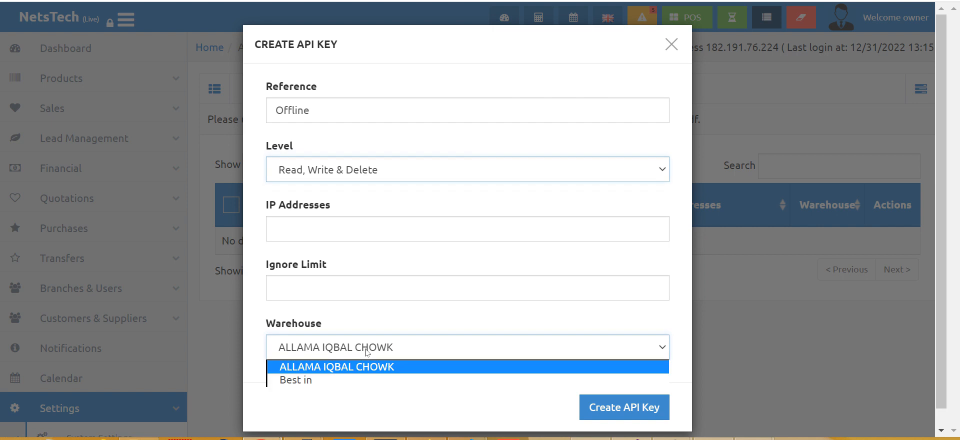
pyautogui.click(367, 352)
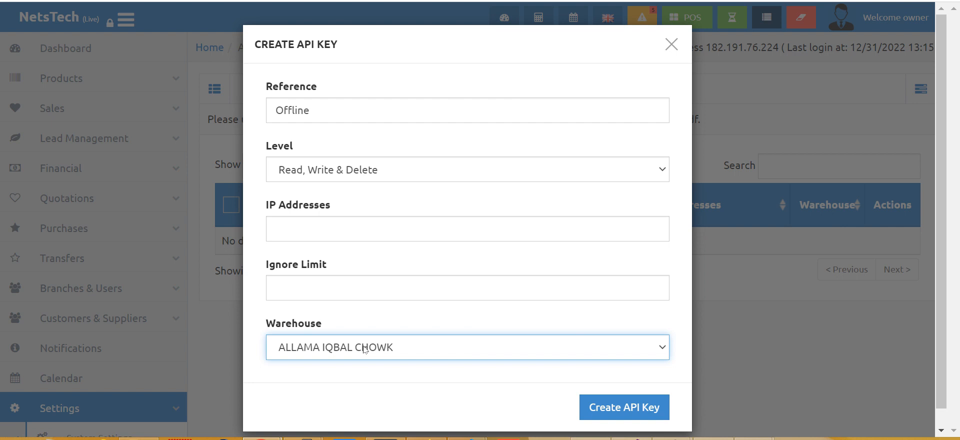
pyautogui.click(637, 407)
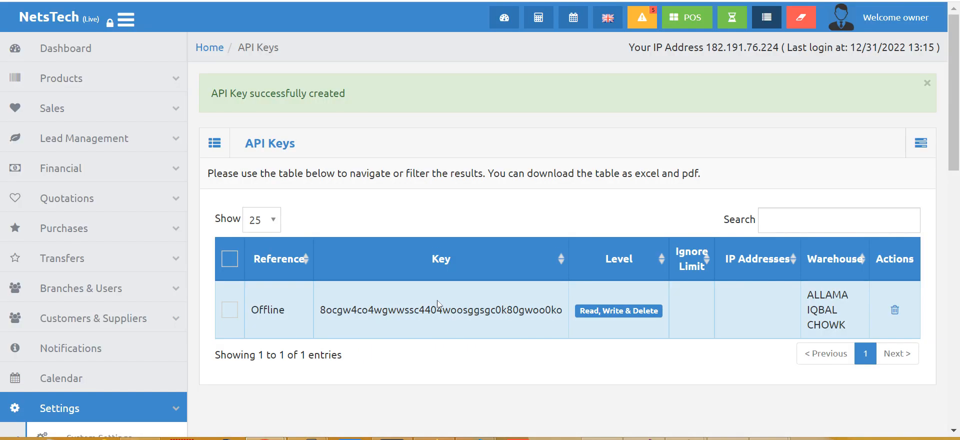
pyautogui.doubleClick(438, 303)
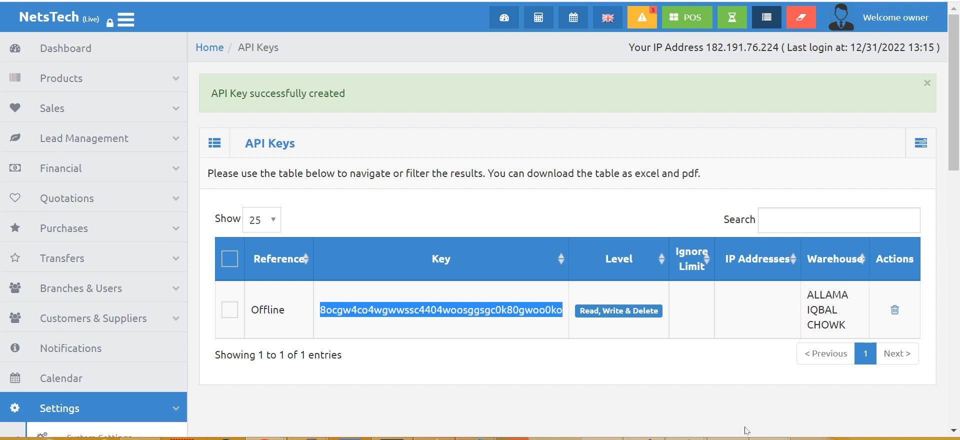
# - Paste the copied key into the sync configuration's API KEY field and enter localhost as System IP Address
pyautogui.click(770, 438)
pyautogui.click(820, 382)
pyautogui.click(495, 162)
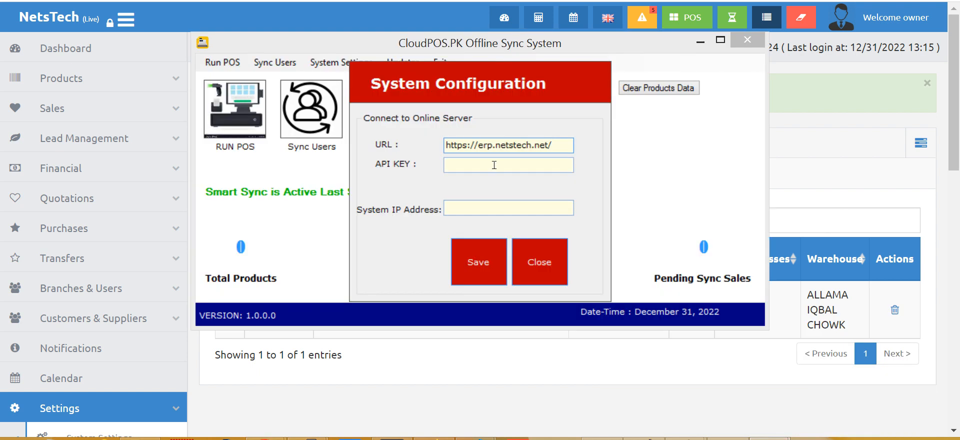
pyautogui.hotkey('ctrl', 'v')
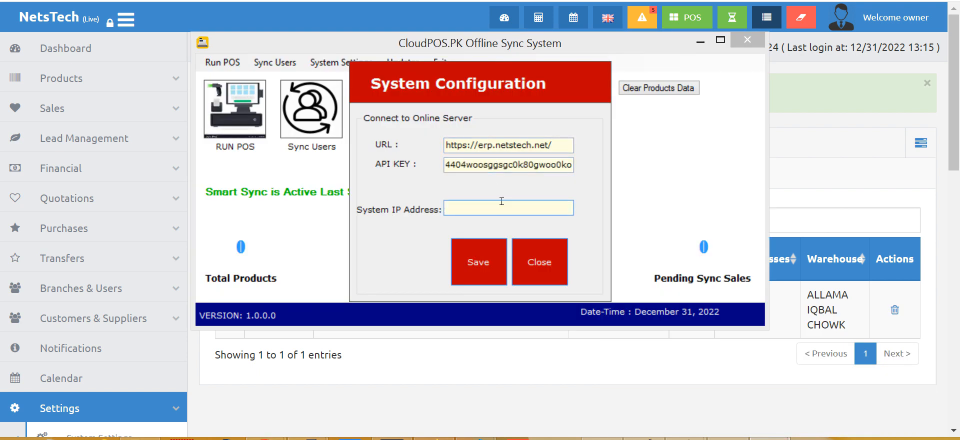
pyautogui.write('localhos')
pyautogui.click(779, 175)
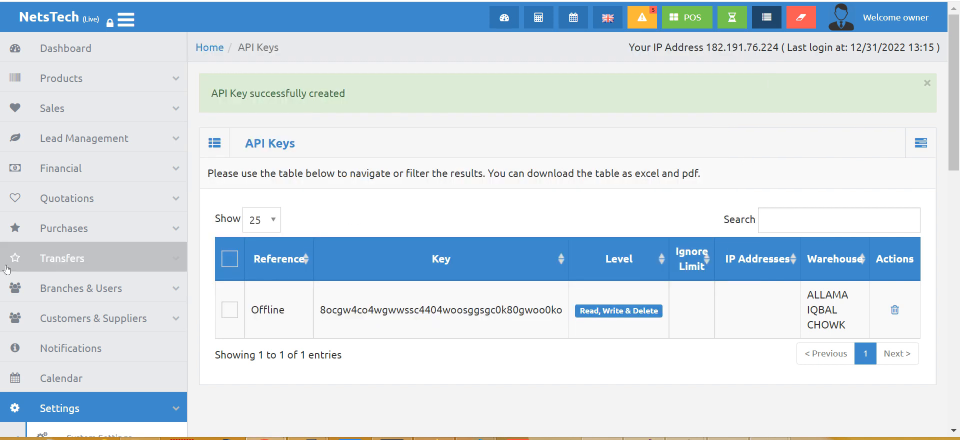
# - Open the Add User form under system users and choose the staff user group
pyautogui.click(91, 297)
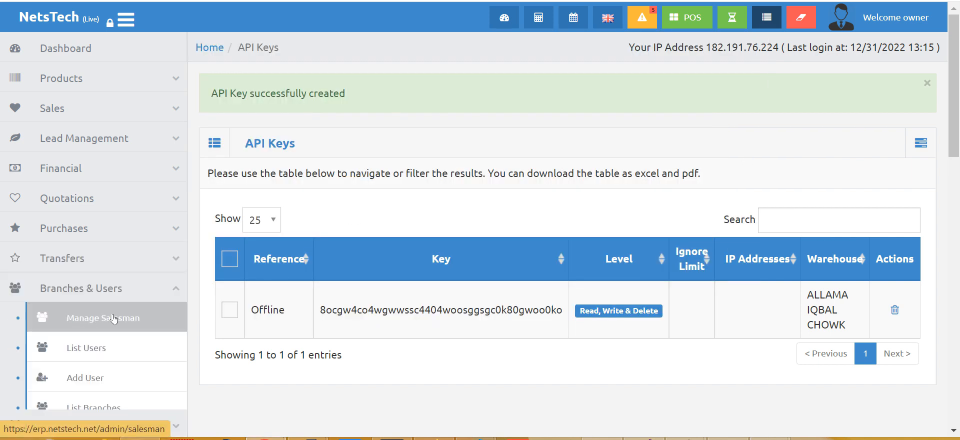
pyautogui.click(130, 346)
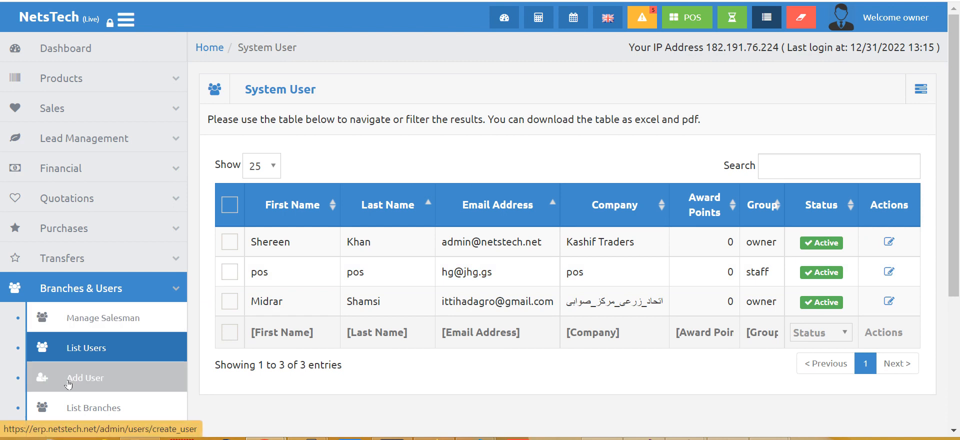
pyautogui.click(100, 377)
pyautogui.click(651, 241)
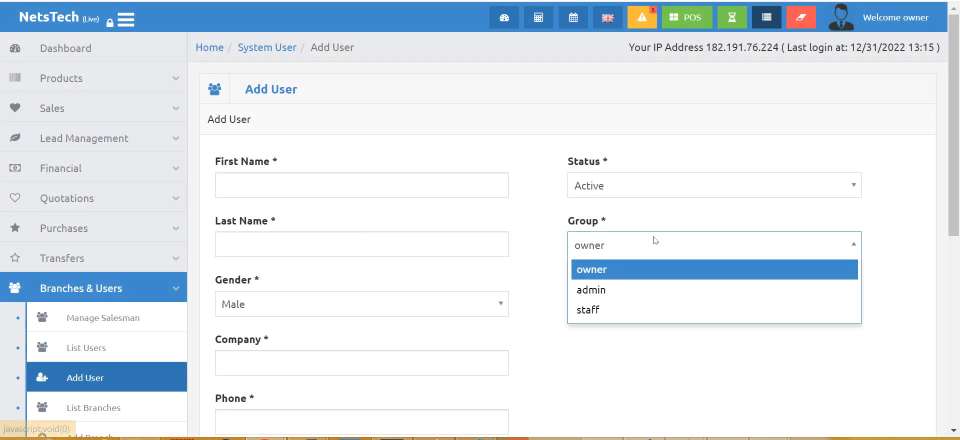
pyautogui.click(642, 309)
# - Assign the user to the NetsTech branch and ALLAMA IQBAL CHOWK warehouse
pyautogui.scroll(-3, 653, 280)
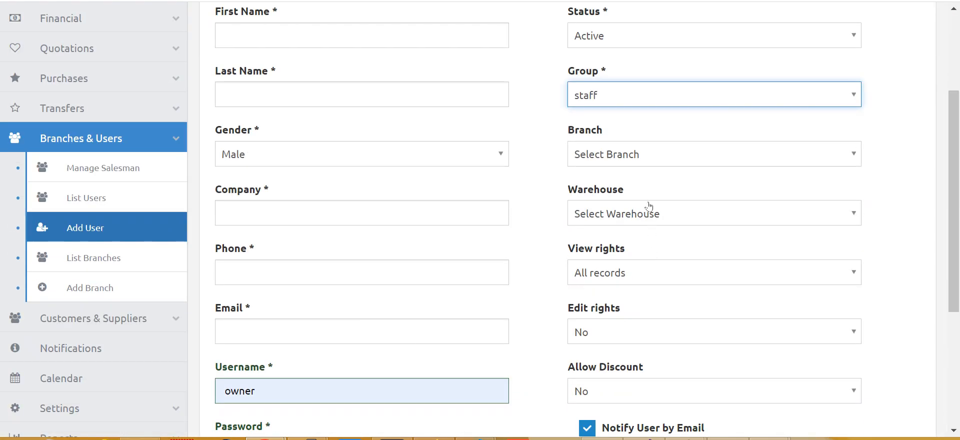
pyautogui.click(651, 165)
pyautogui.click(650, 196)
pyautogui.click(651, 215)
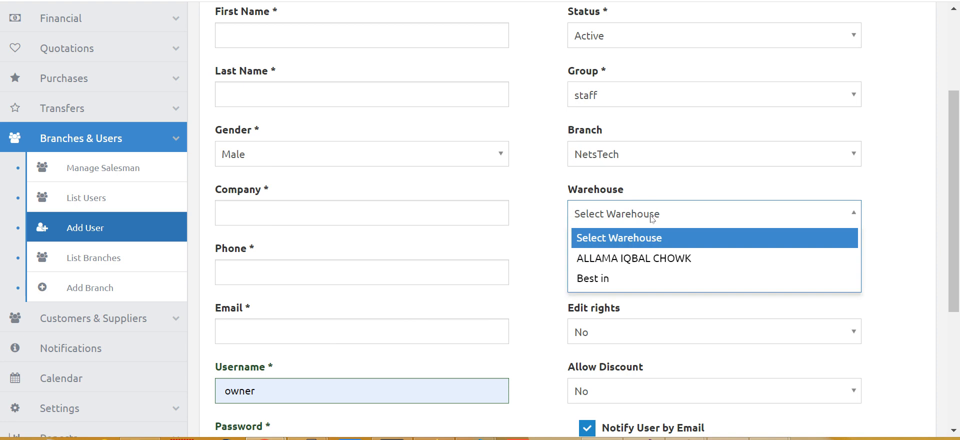
pyautogui.click(649, 259)
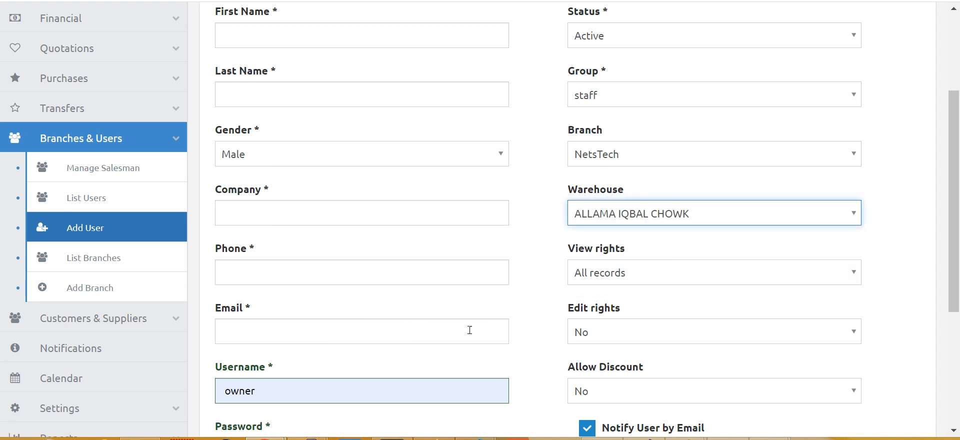
pyautogui.scroll(-5, 380, 270)
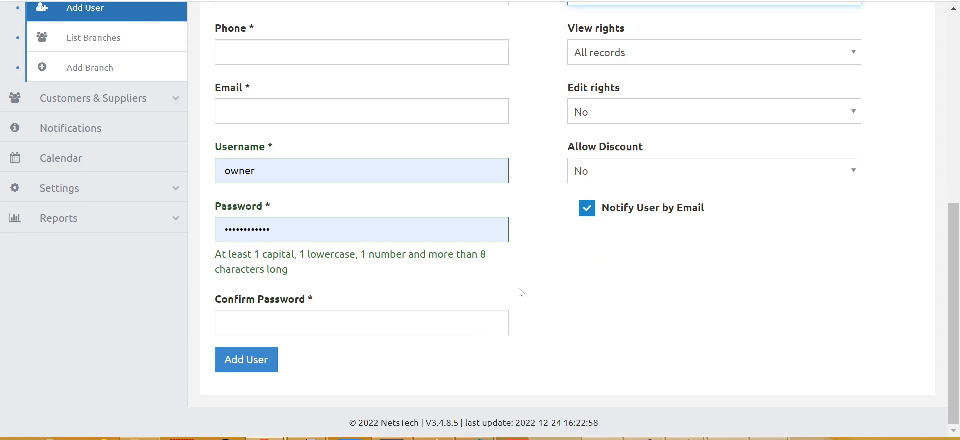
pyautogui.scroll(8, 370, 311)
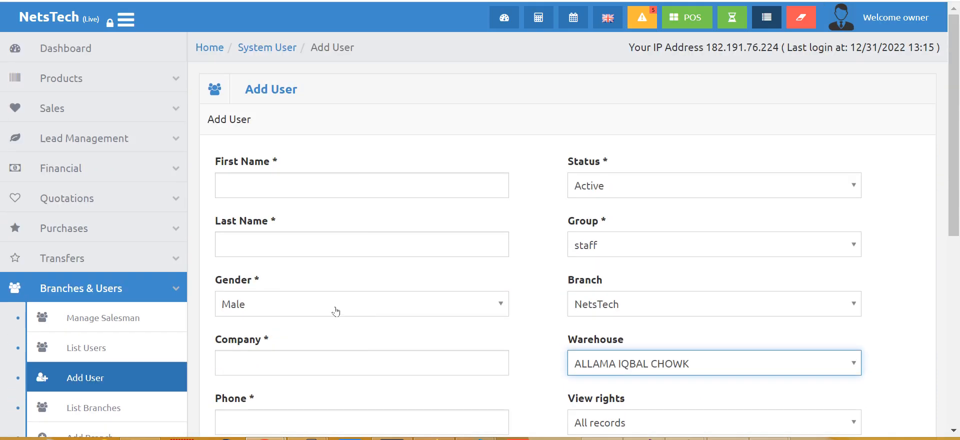
pyautogui.scroll(-2, 157, 302)
pyautogui.scroll(-2, 150, 250)
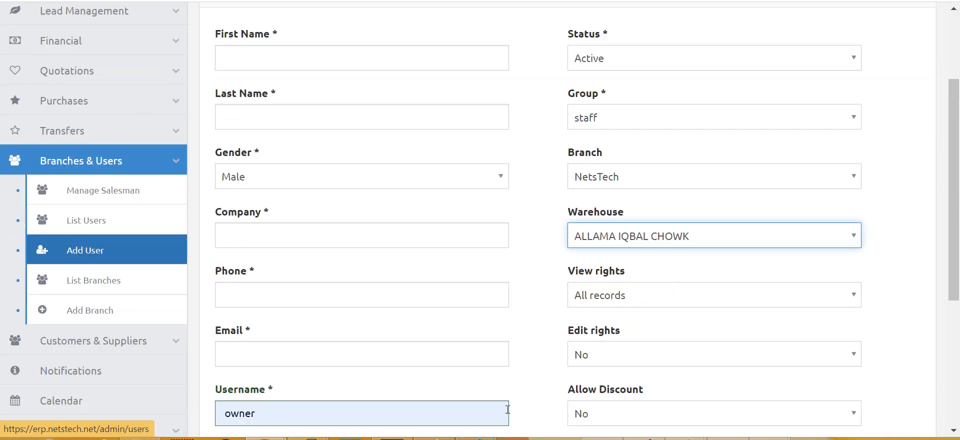
# - Save the CloudPOS Offline Sync system configuration
pyautogui.click(770, 439)
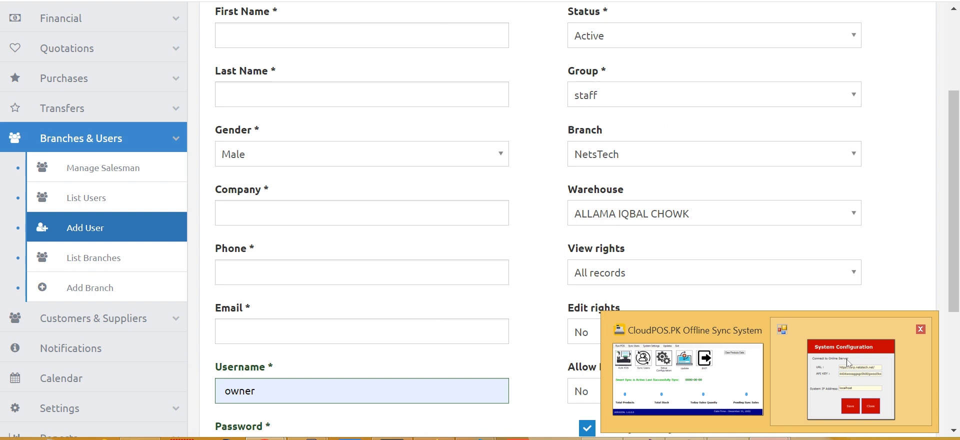
pyautogui.click(850, 380)
pyautogui.click(487, 260)
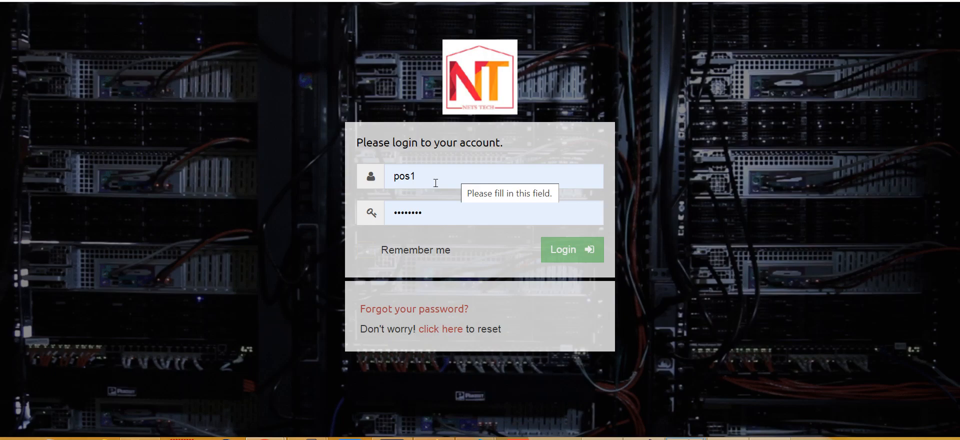
# - Re-enter the password, log in to the local POS, and open the empty Products list
pyautogui.doubleClick(453, 208)
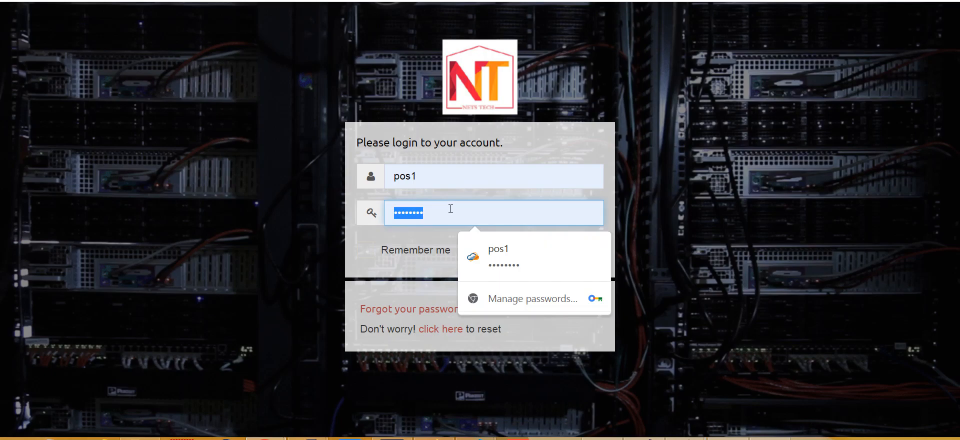
pyautogui.write('123')
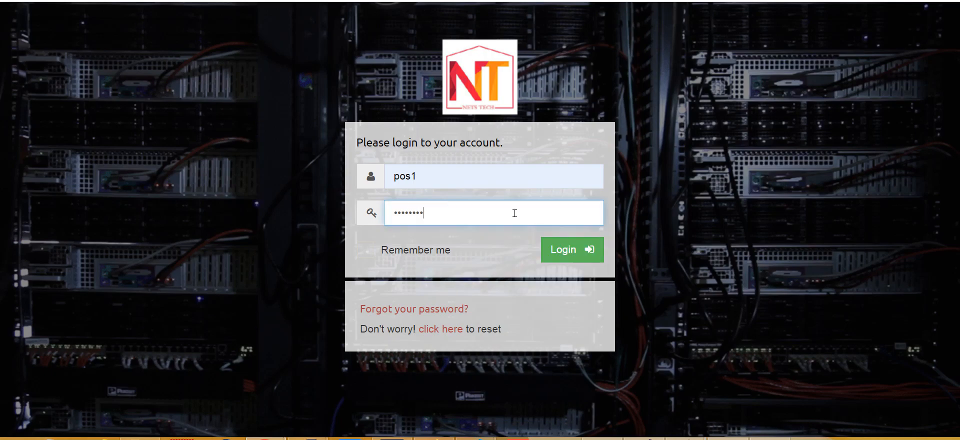
pyautogui.click(570, 256)
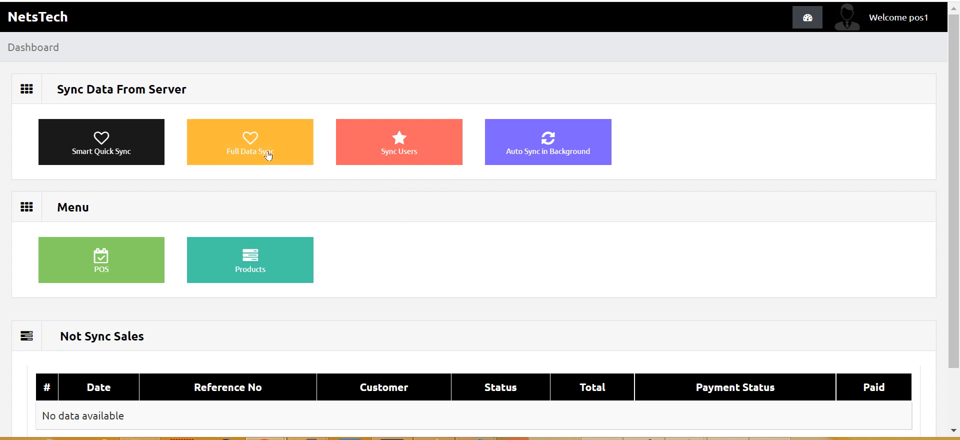
pyautogui.click(278, 260)
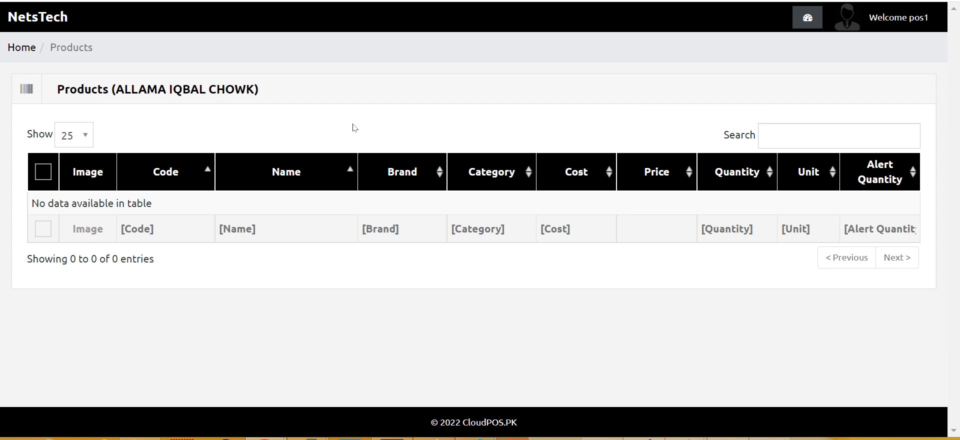
# - Run Full Data Sync, confirm five products now appear, then minimise the sync window
pyautogui.hotkey('alt', 'Left')
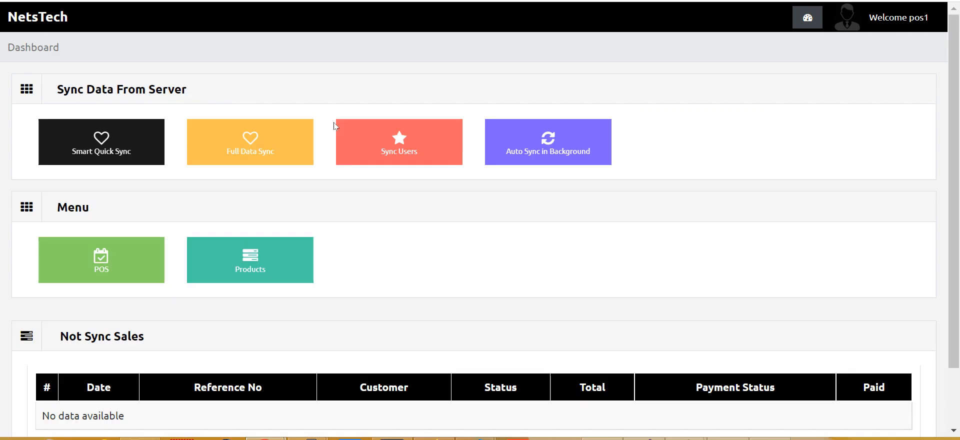
pyautogui.click(248, 145)
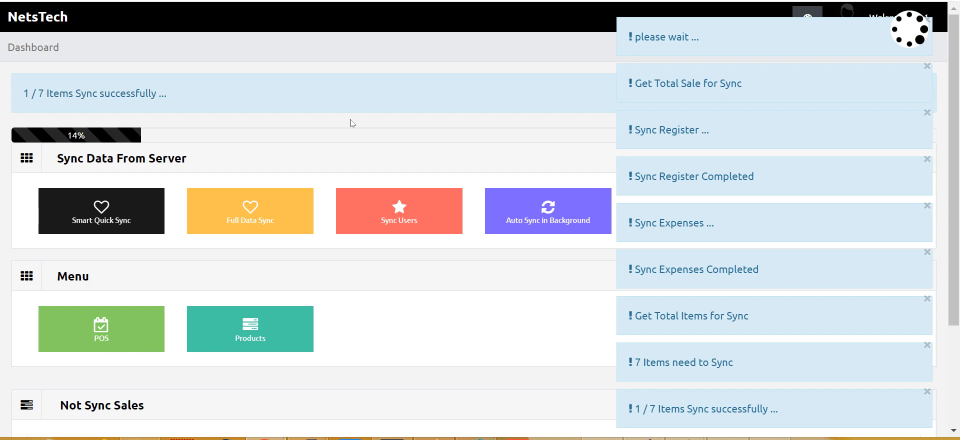
pyautogui.click(250, 326)
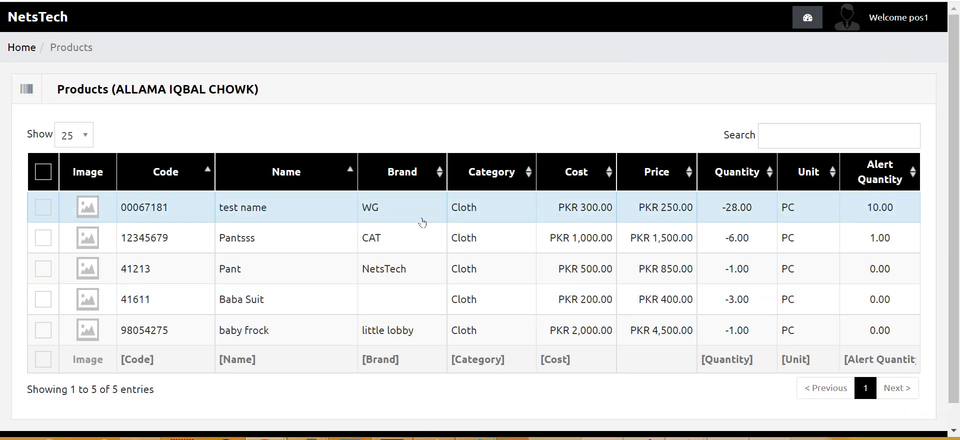
pyautogui.hotkey('alt', 'Left')
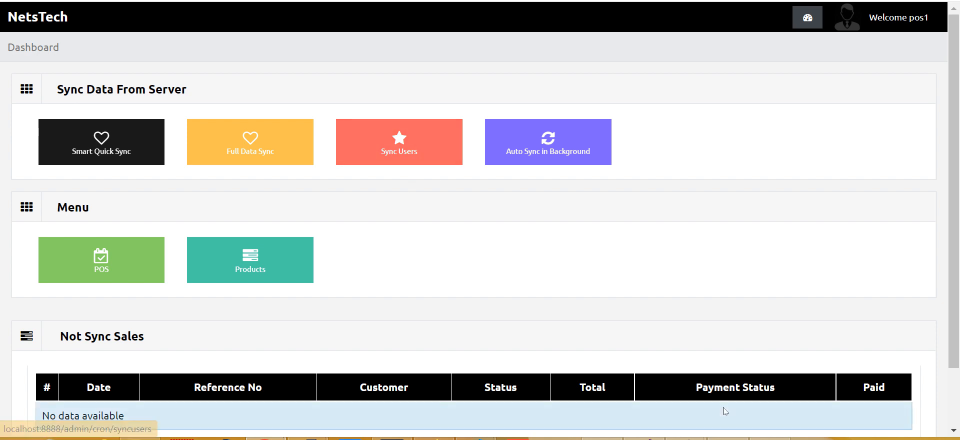
pyautogui.click(770, 439)
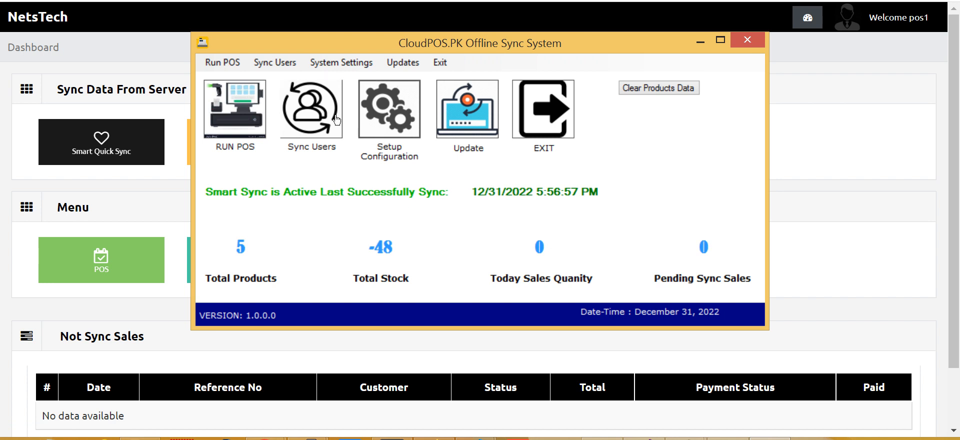
pyautogui.click(783, 140)
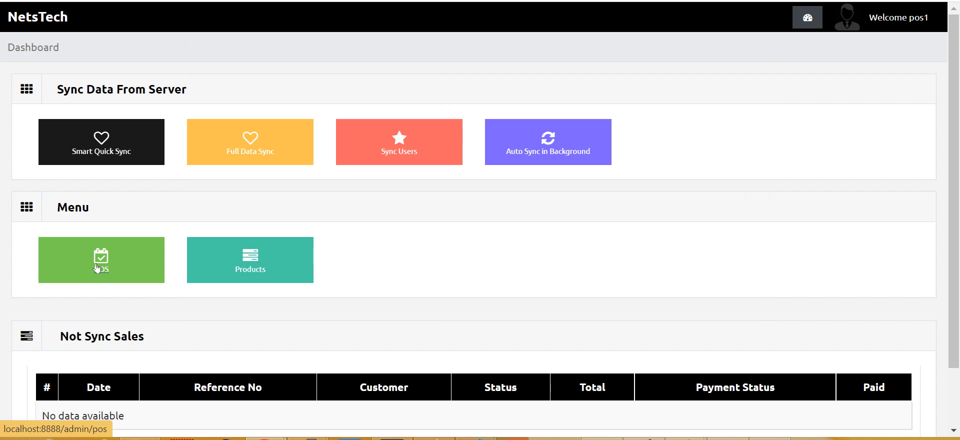
# - Open the POS register with 0 cash in hand
pyautogui.click(116, 263)
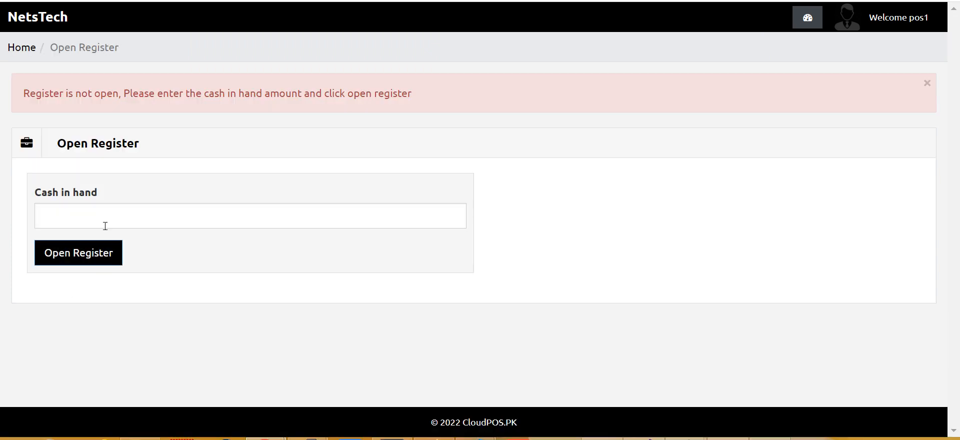
pyautogui.click(153, 217)
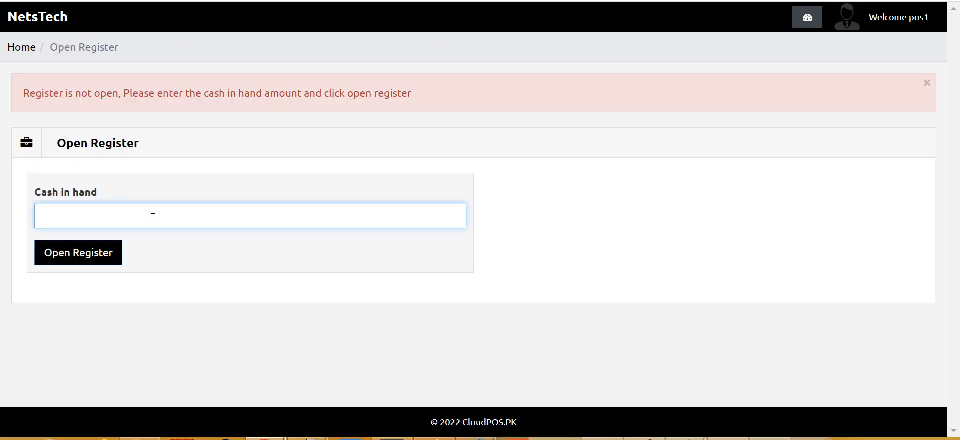
pyautogui.write('0')
pyautogui.press('Return')
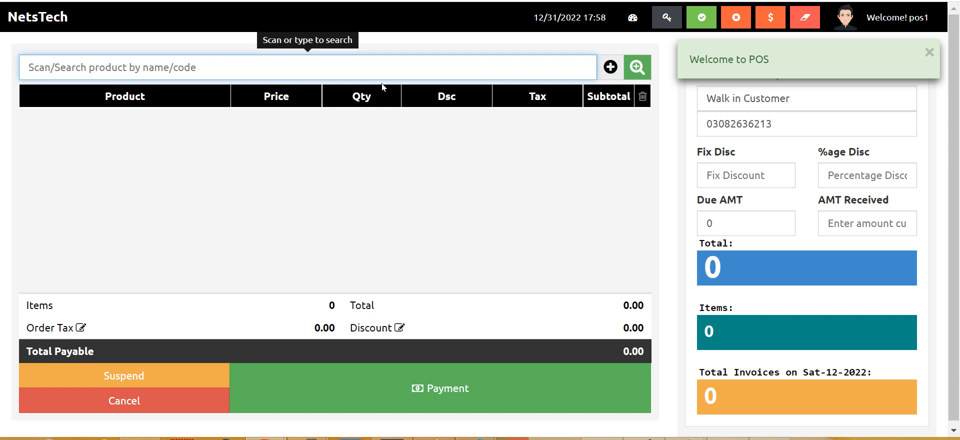
# - Add two test name items to the cart via the product search
pyautogui.write('d')
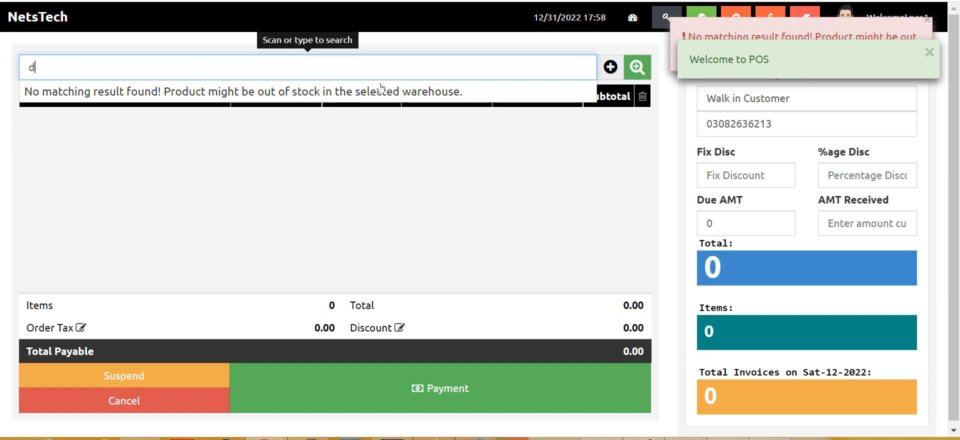
pyautogui.press('BackSpace')
pyautogui.write('t')
pyautogui.press('Down')
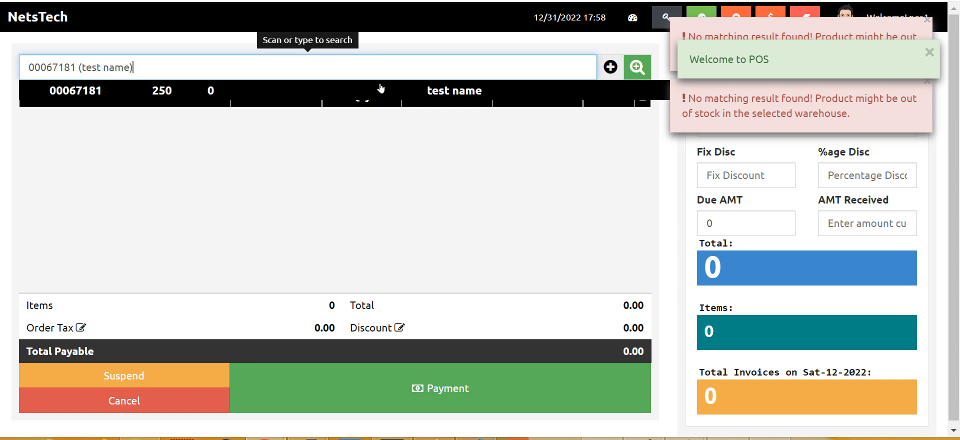
pyautogui.press('Return')
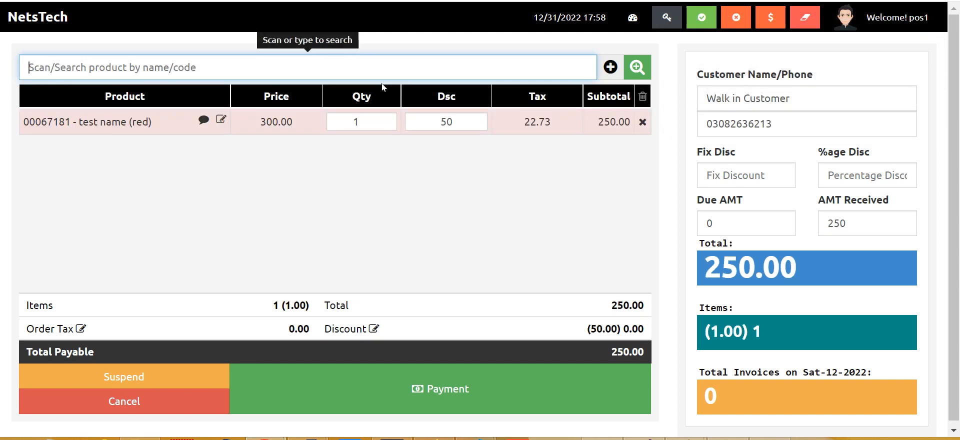
pyautogui.write('a')
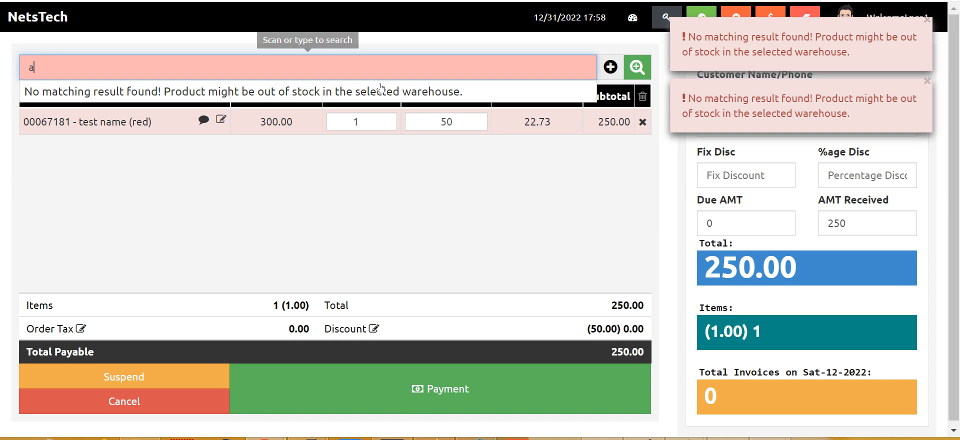
pyautogui.press('BackSpace')
pyautogui.write('a')
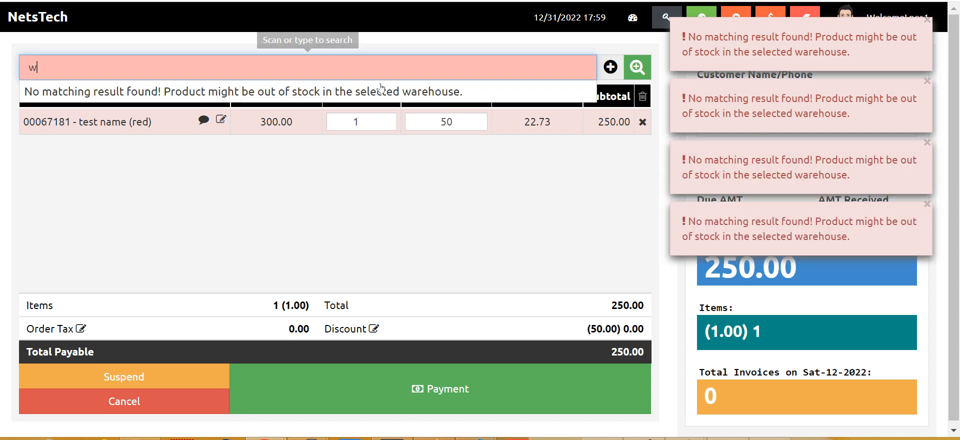
pyautogui.press('BackSpace')
pyautogui.write('t')
pyautogui.click(381, 90)
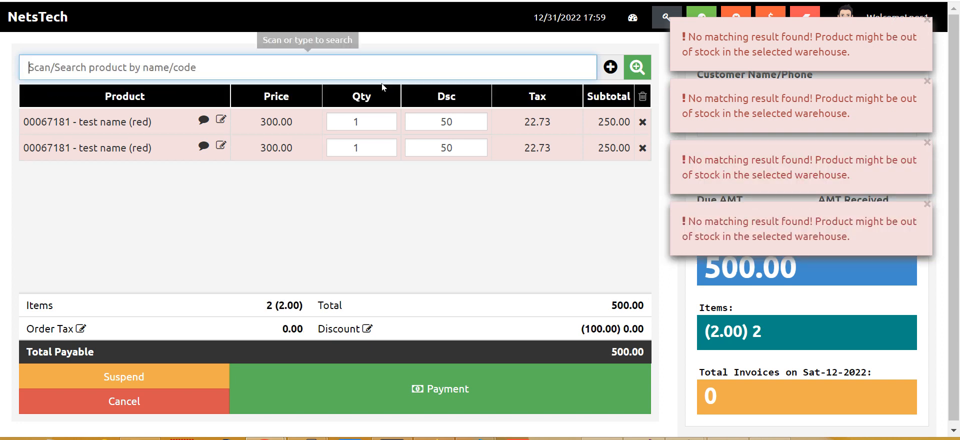
# - Add one 41213 Pant to the cart, bringing the total payable to 1,180.00
pyautogui.click(52, 19)
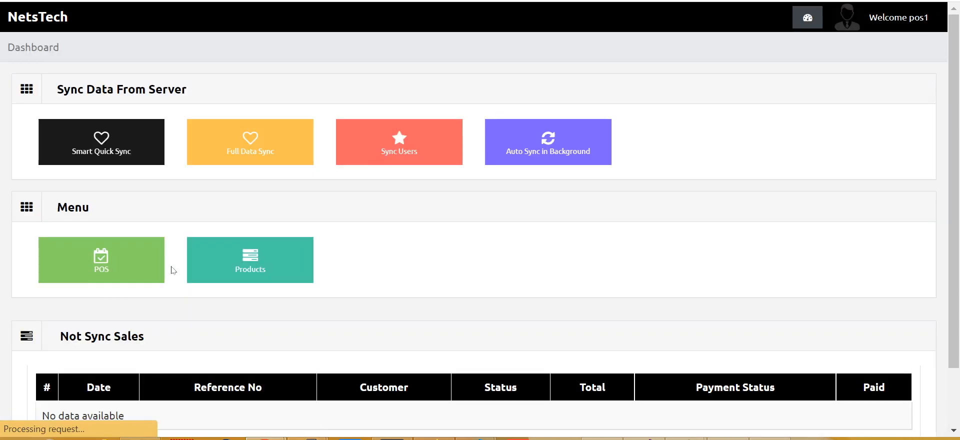
pyautogui.click(239, 274)
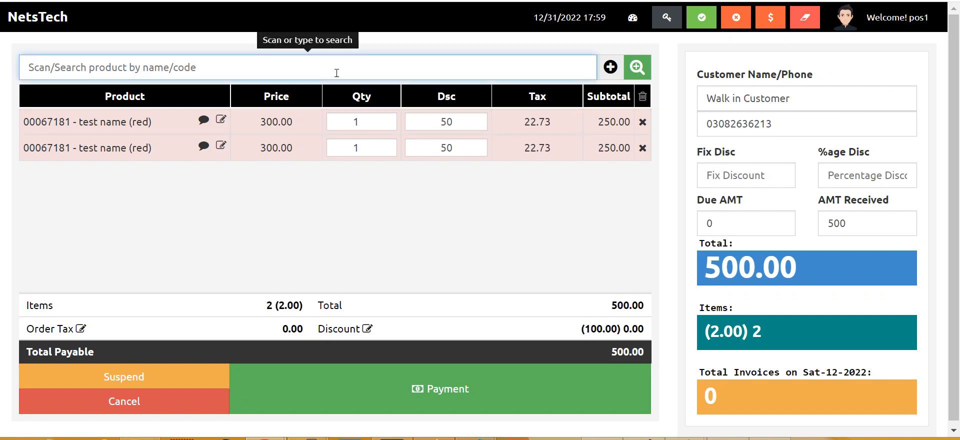
pyautogui.write('p')
pyautogui.press('Down')
pyautogui.press('Down')
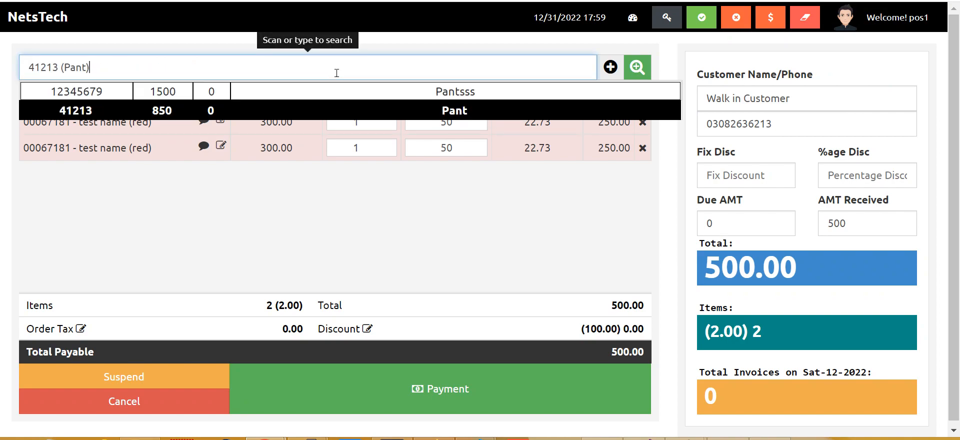
pyautogui.press('Return')
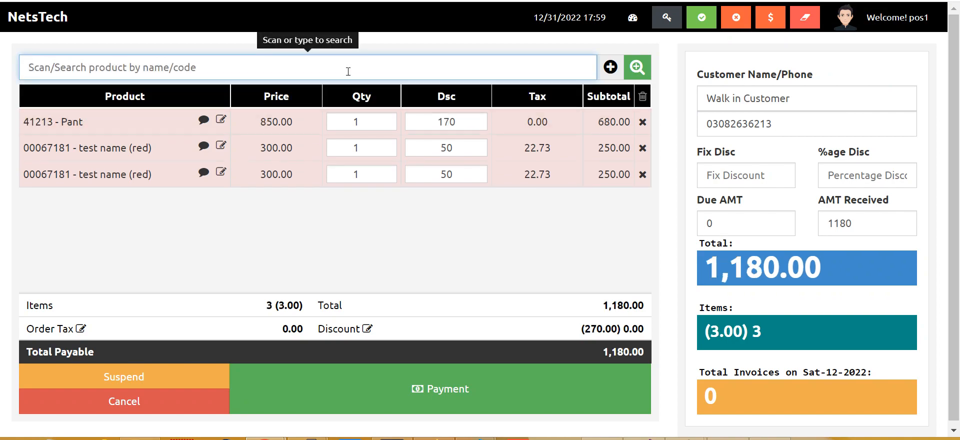
# - Add a second Pant by entering product code 41213 manually, totalling 1,860.00
pyautogui.click(637, 67)
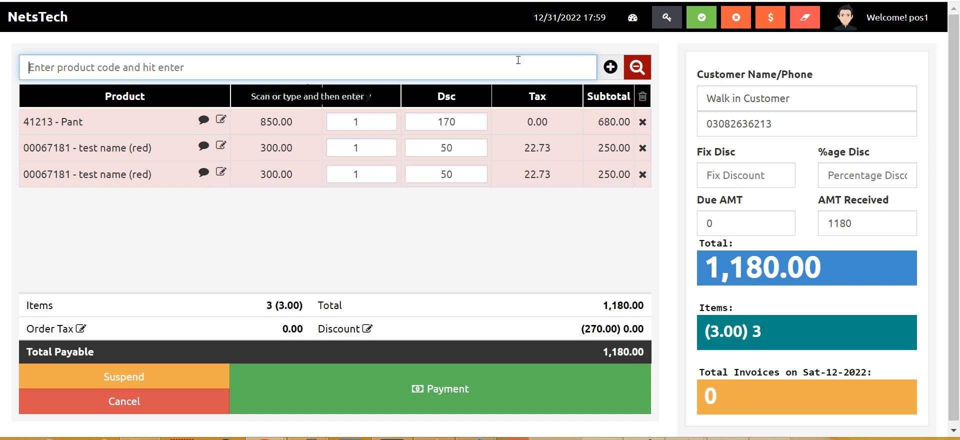
pyautogui.write('41')
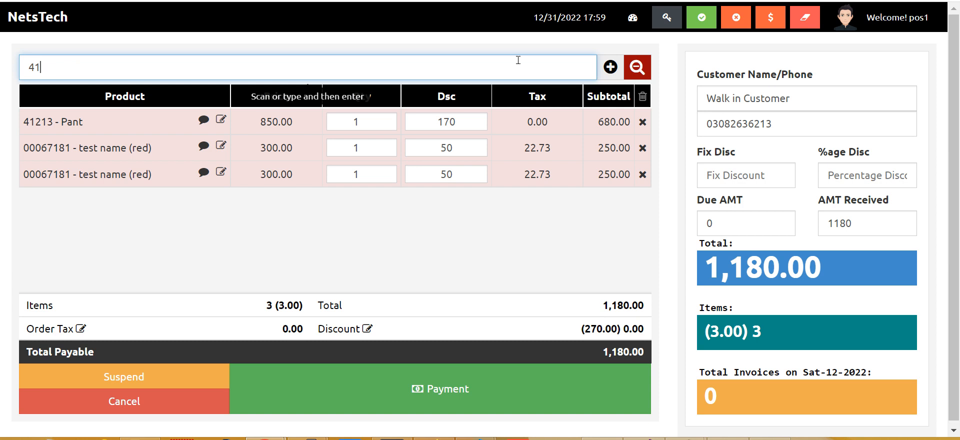
pyautogui.write('213')
pyautogui.press('Return')
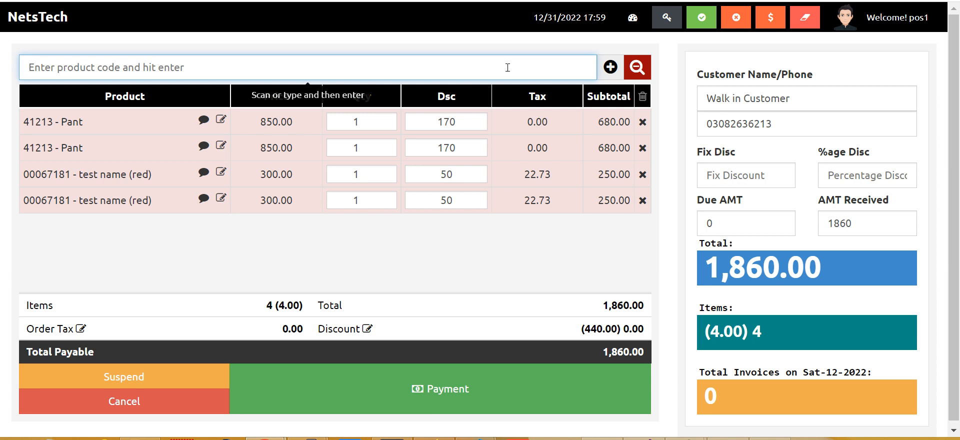
# - Delete the duplicate 41213 Pant line from the cart, bringing the payable total back to 1,180.00
pyautogui.press('Up')
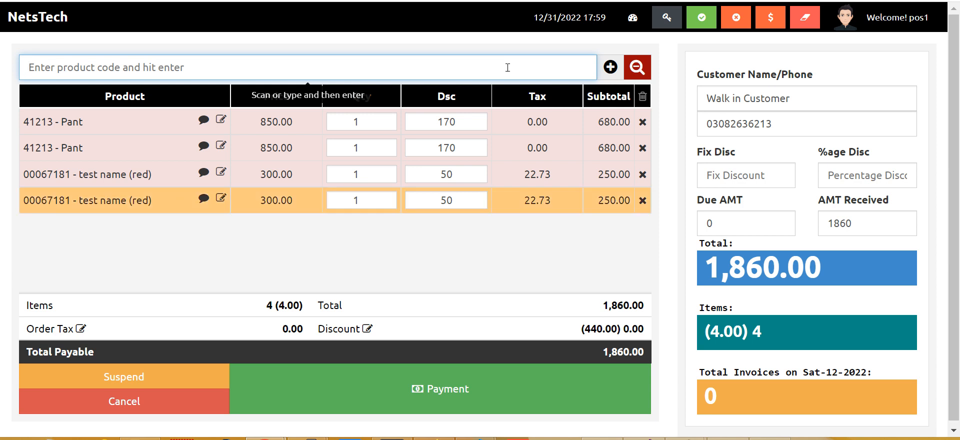
pyautogui.press('Up')
pyautogui.press('Up')
pyautogui.press('Up')
pyautogui.press('Up')
pyautogui.press('Up')
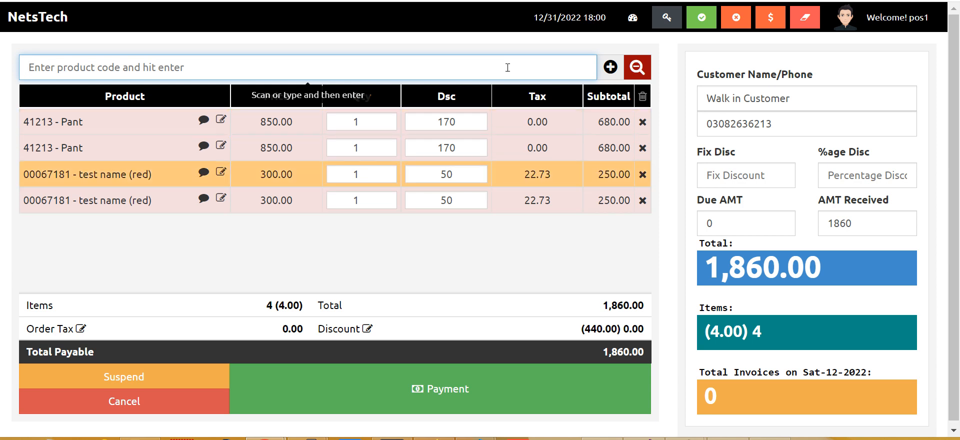
pyautogui.press('Up')
pyautogui.press('Down')
pyautogui.press('Down')
pyautogui.press('Up')
pyautogui.press('Up')
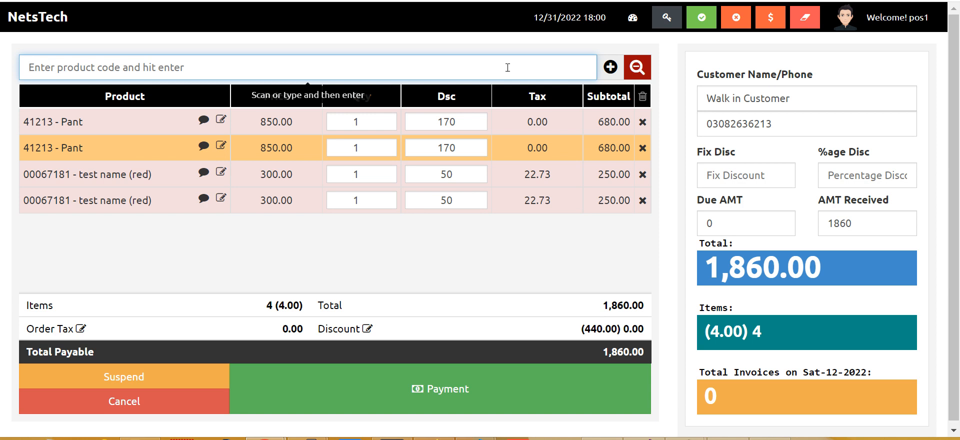
pyautogui.press('Delete')
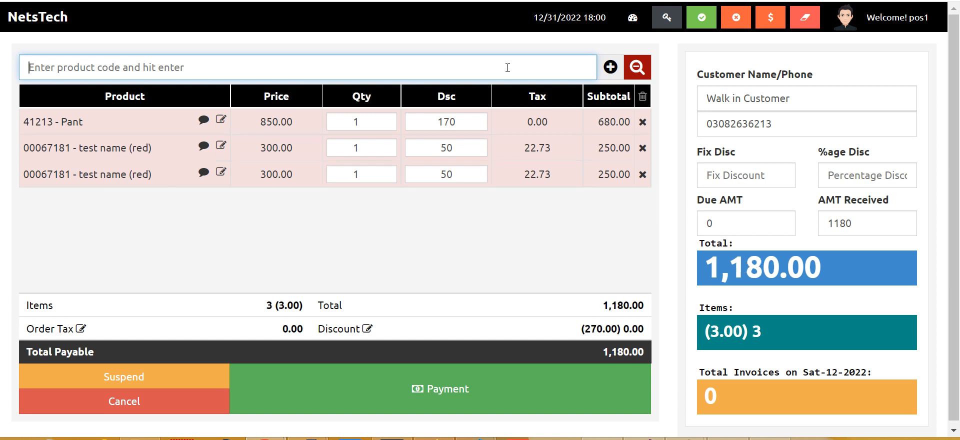
pyautogui.press('Up')
pyautogui.press('Up')
pyautogui.press('Up')
pyautogui.press('Down')
pyautogui.press('Down')
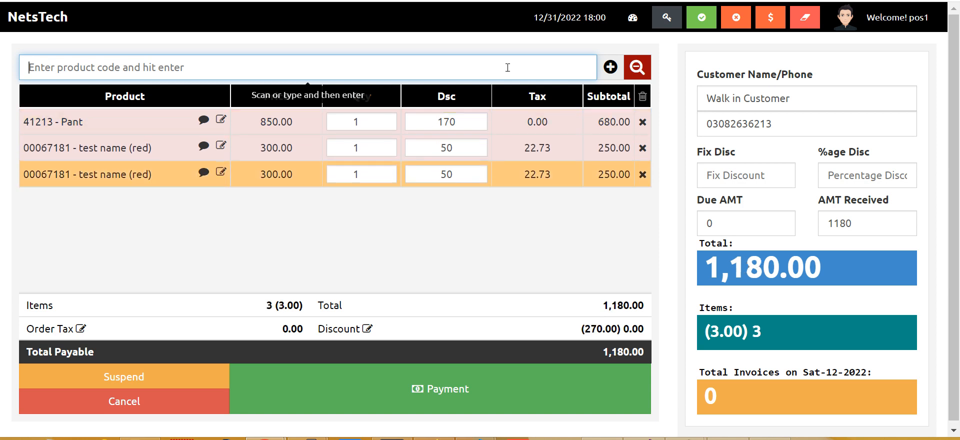
pyautogui.press('Right')
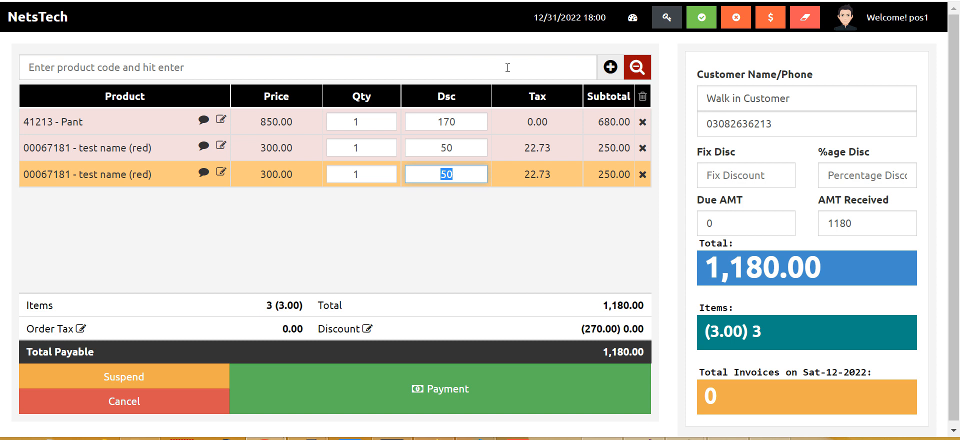
# - Set the third cart line's discount to 0 and its quantity to 5
pyautogui.write('0')
pyautogui.press('Return')
pyautogui.press('Down')
pyautogui.press('Down')
pyautogui.press('Down')
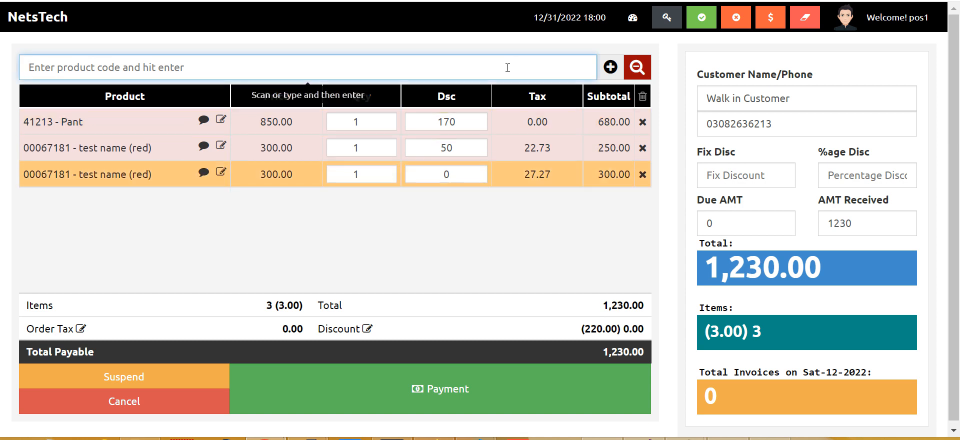
pyautogui.press('Return')
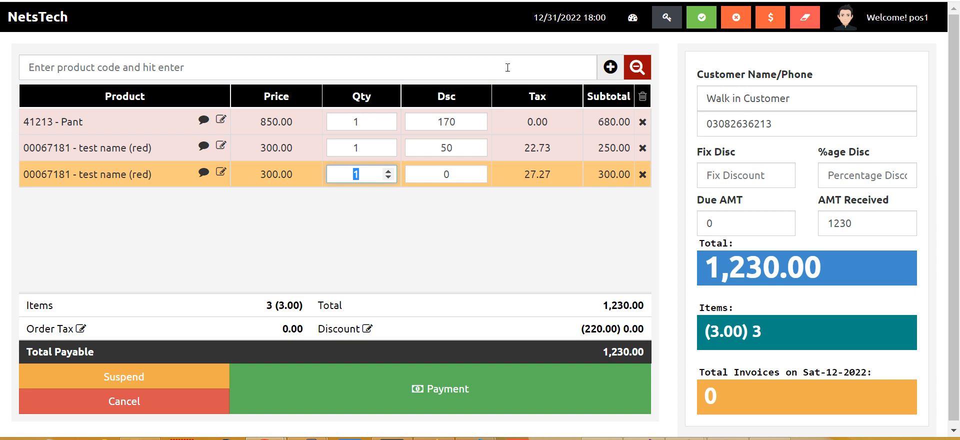
pyautogui.write('5')
pyautogui.press('Return')
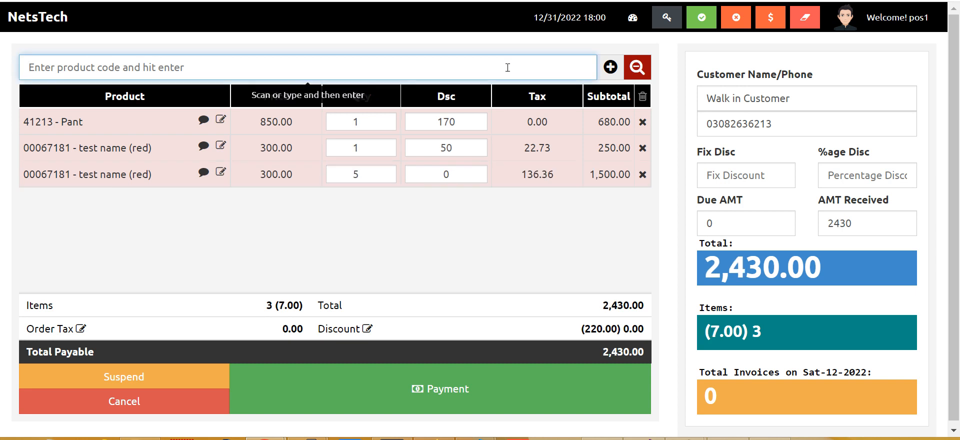
# - Clear the Pant line's 170 discount and the second line's discount to 0
pyautogui.press('Down')
pyautogui.press('Down')
pyautogui.press('Up')
pyautogui.press('Down')
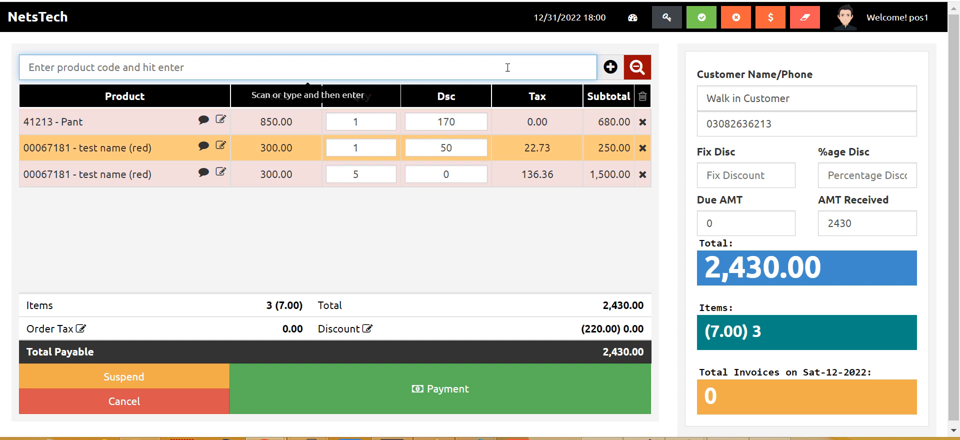
pyautogui.press('Up')
pyautogui.press('Return')
pyautogui.write('0')
pyautogui.press('Return')
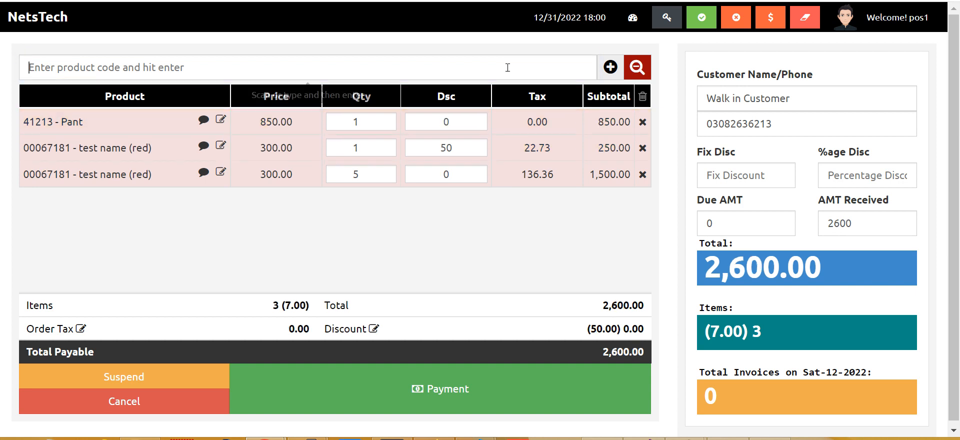
pyautogui.press('Down')
pyautogui.press('Return')
pyautogui.write('0')
pyautogui.press('Return')
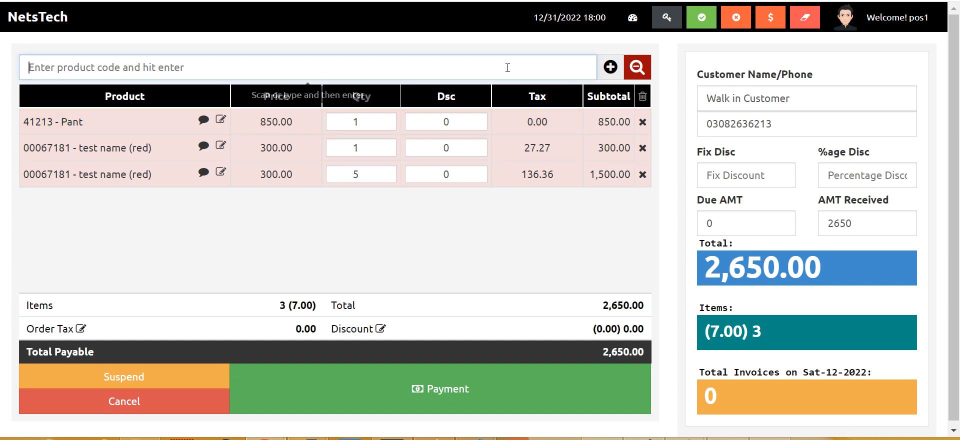
pyautogui.press('Up')
pyautogui.press('Down')
pyautogui.press('Up')
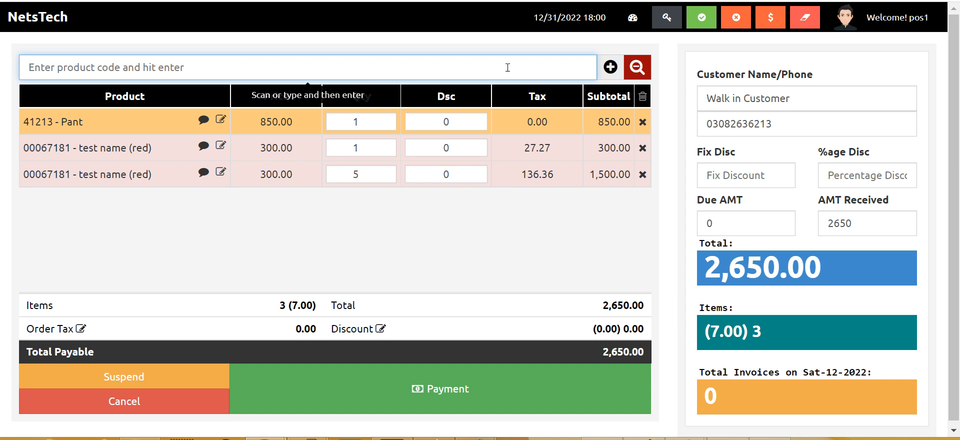
# - Set the second line's quantity to -1 and the third line's to -5 returned
pyautogui.press('Down')
pyautogui.press('Return')
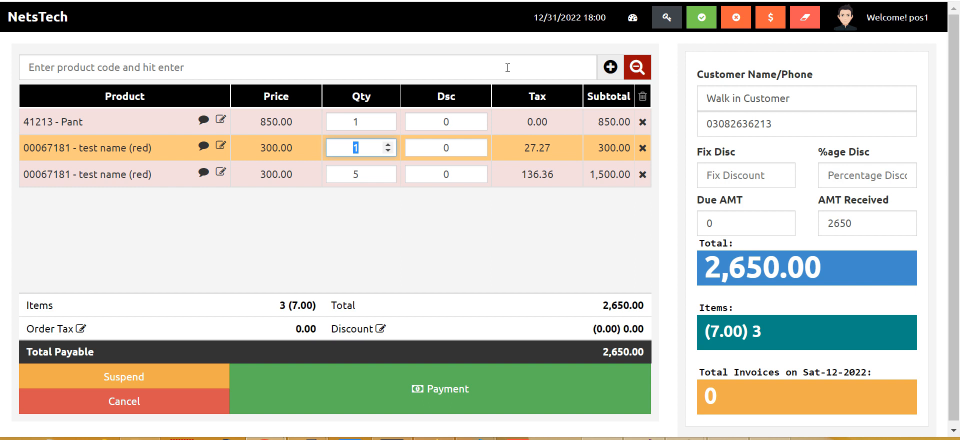
pyautogui.write('-1')
pyautogui.press('Return')
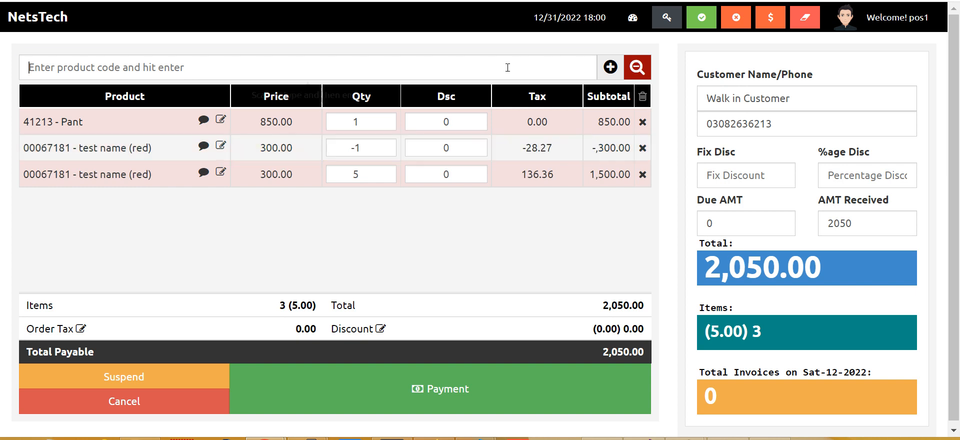
pyautogui.press('Down')
pyautogui.press('Up')
pyautogui.press('Down')
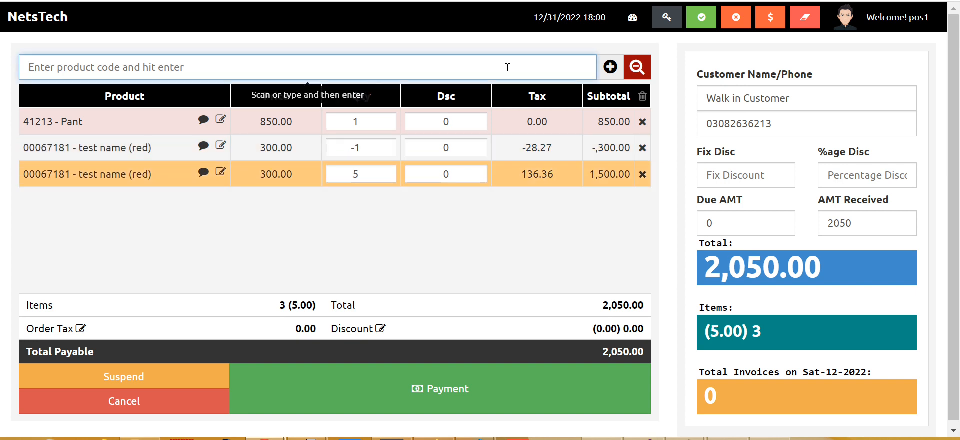
pyautogui.press('Return')
pyautogui.write('-')
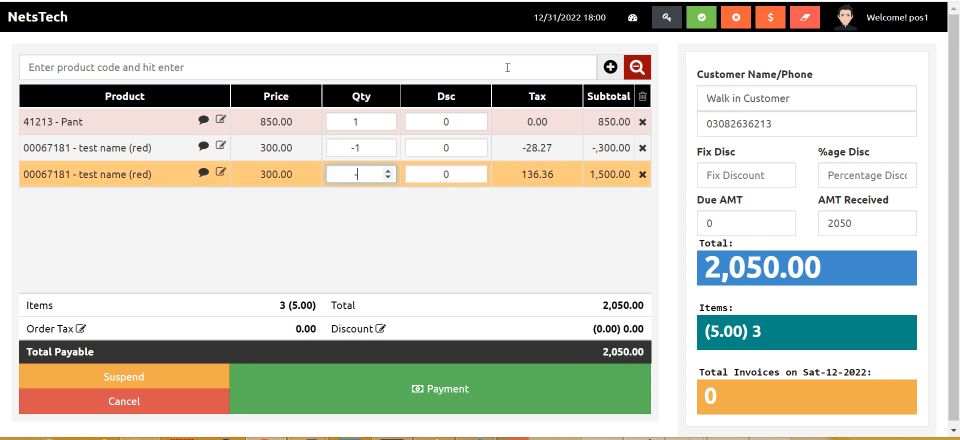
pyautogui.write('5')
pyautogui.press('Return')
# - Change the second line's quantity to 5 so the test name lines cancel out at 850.00
pyautogui.press('Up')
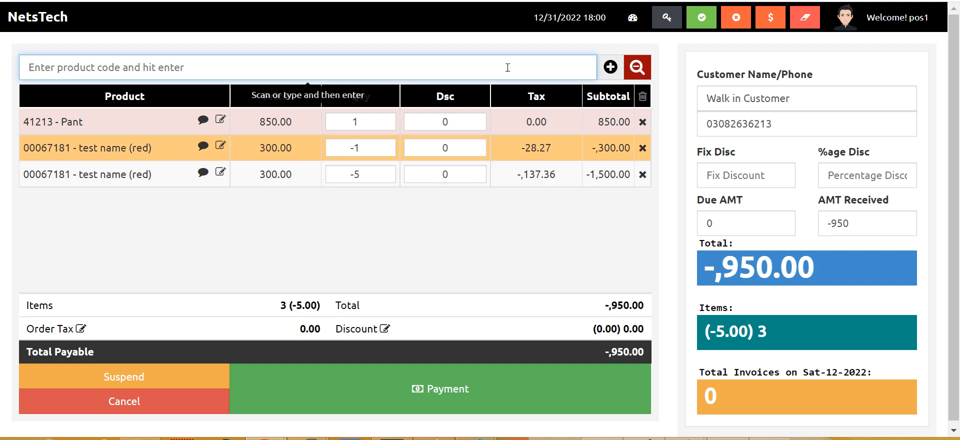
pyautogui.press('Return')
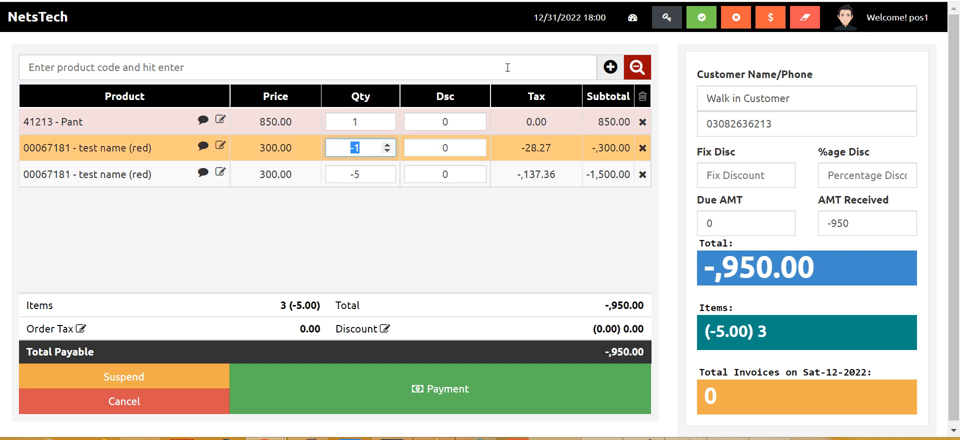
pyautogui.write('5')
pyautogui.press('Return')
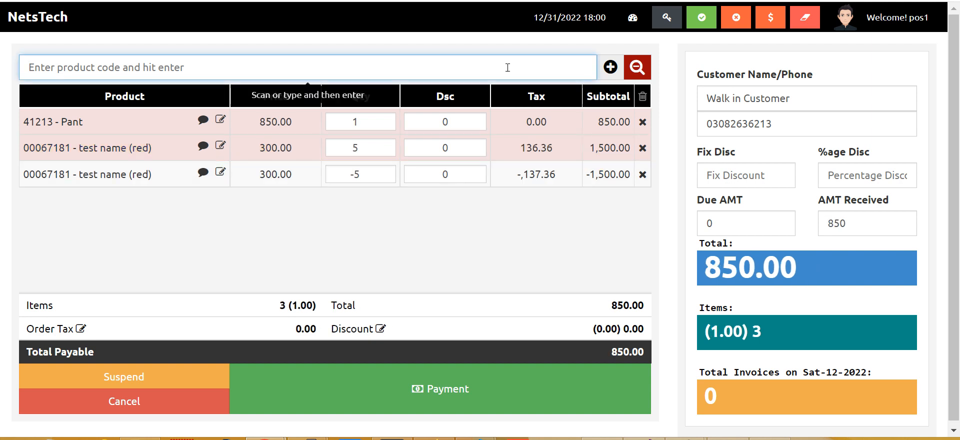
pyautogui.press('Up')
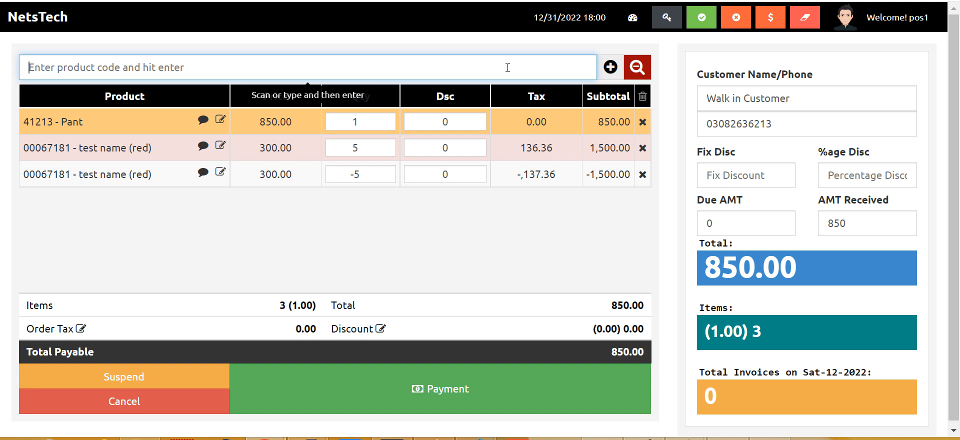
pyautogui.press('Tab')
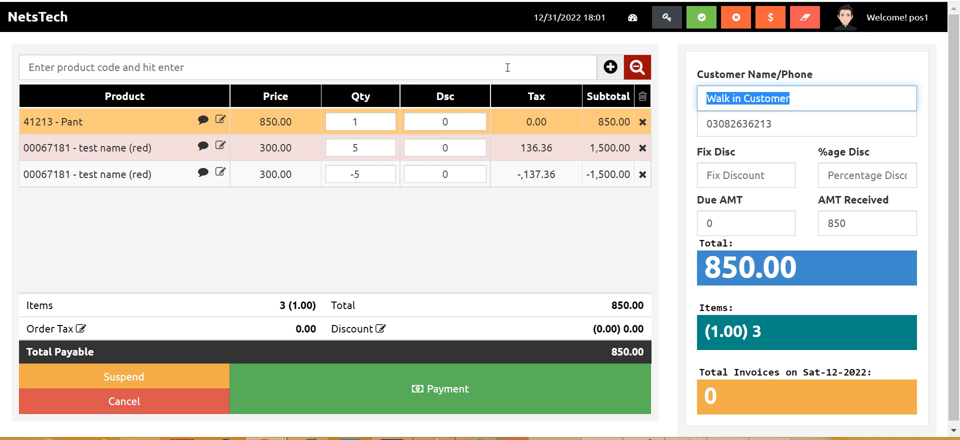
# - Replace the typed customer name with Walk in Customer from the name suggestions
pyautogui.write('Ashir')
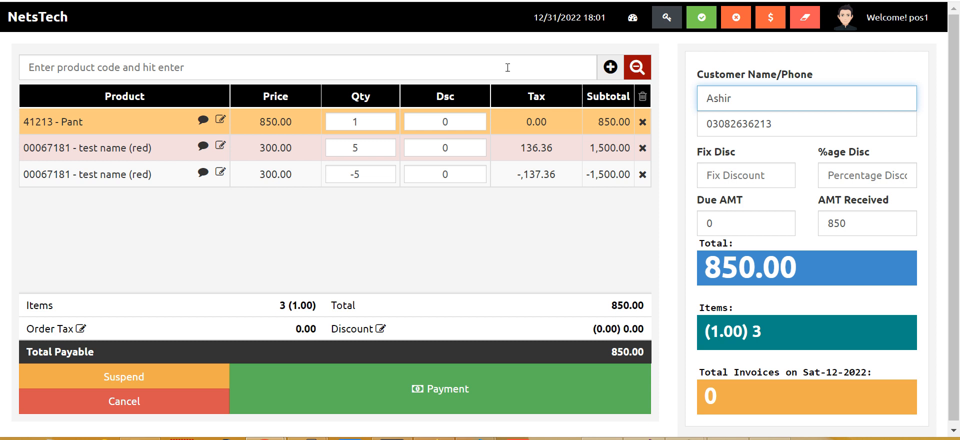
pyautogui.press('BackSpace')
pyautogui.press('BackSpace')
pyautogui.press('BackSpace')
pyautogui.press('BackSpace')
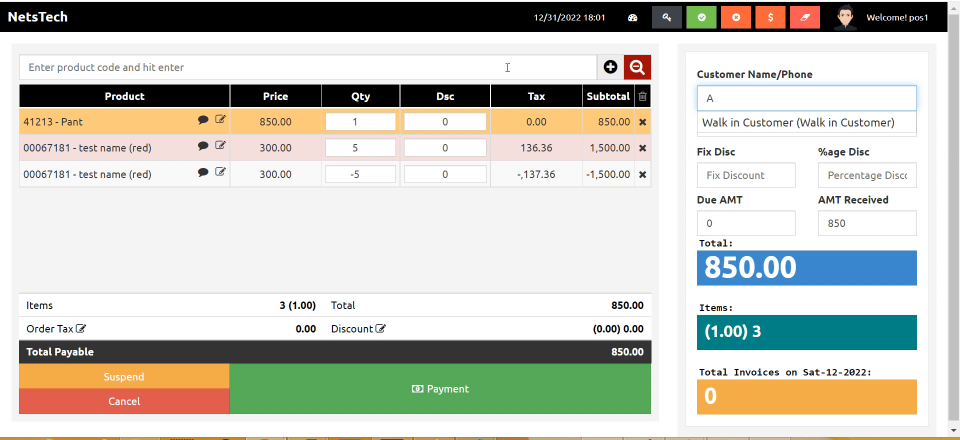
pyautogui.press('Down')
pyautogui.press('Down')
pyautogui.press('Down')
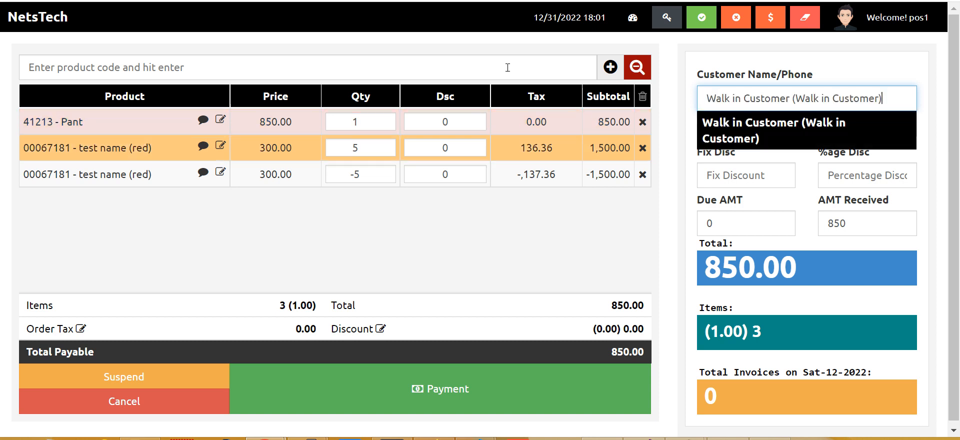
pyautogui.press('Return')
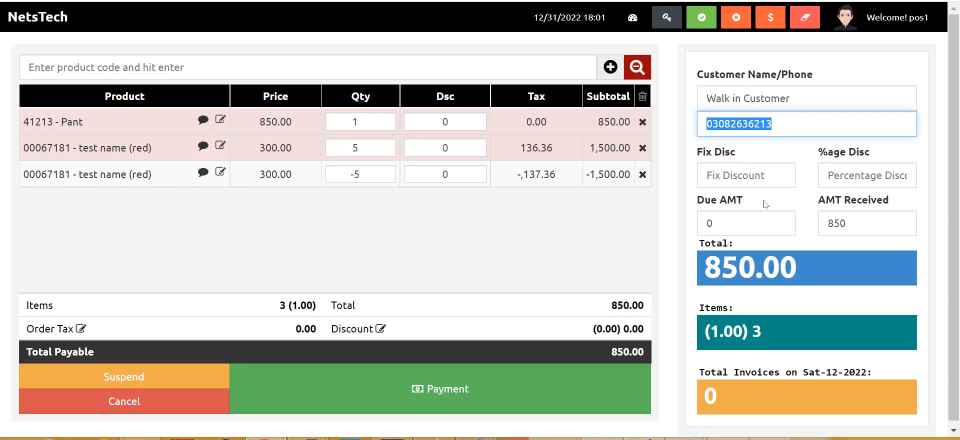
pyautogui.hotkey('shift', 'Tab')
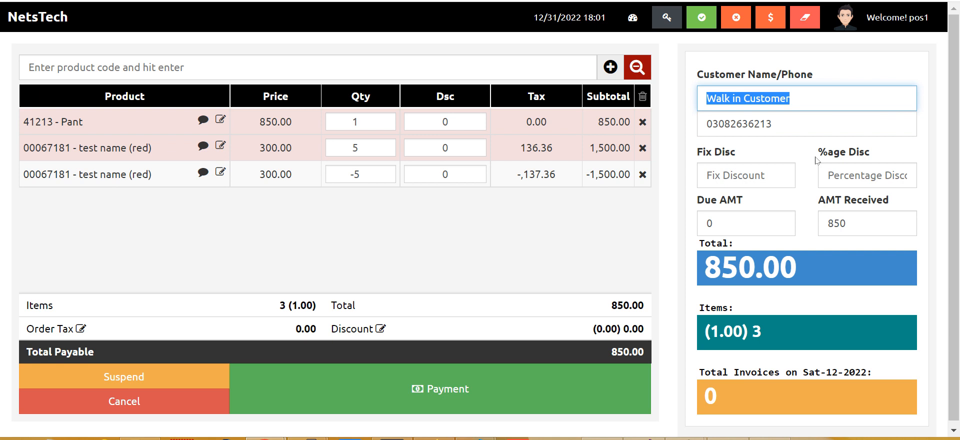
pyautogui.write('w')
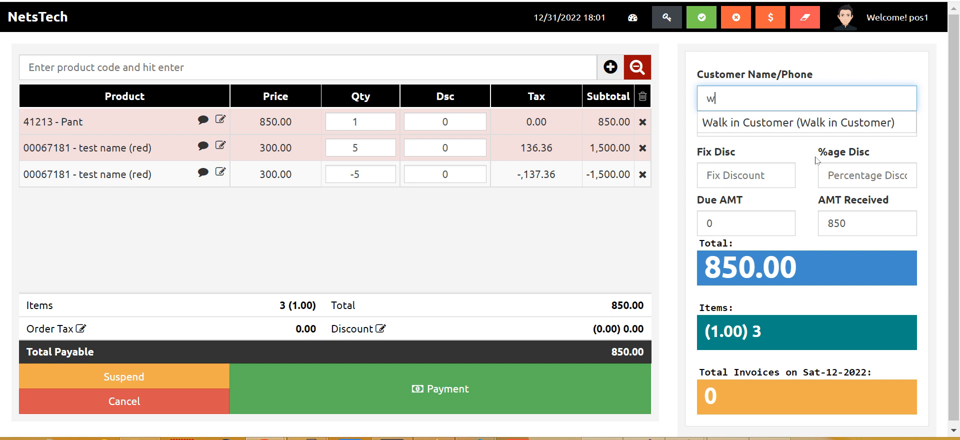
pyautogui.press('BackSpace')
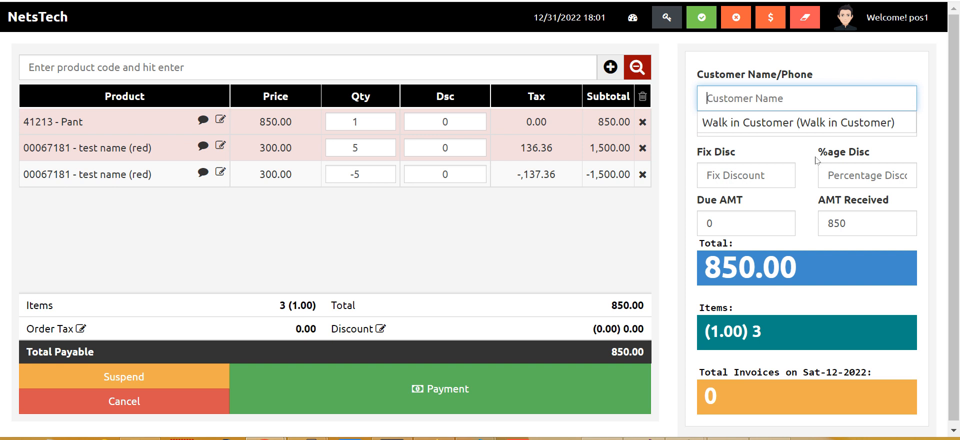
pyautogui.write('w')
pyautogui.press('Down')
pyautogui.press('Return')
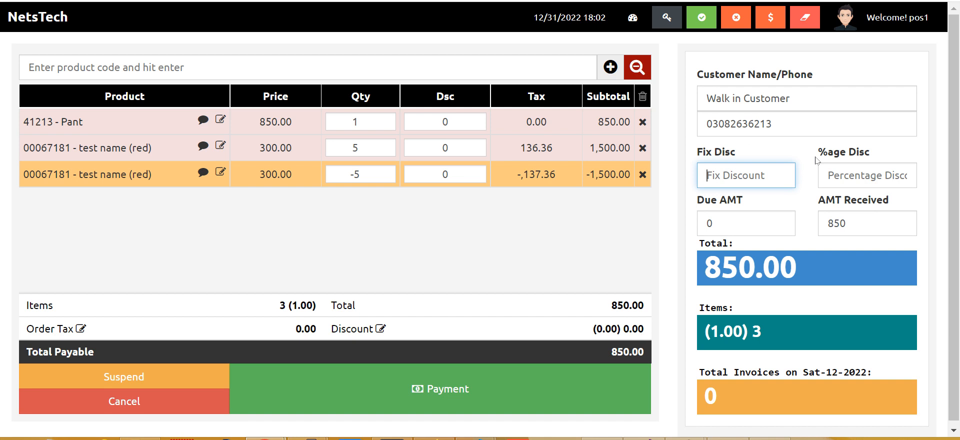
# - Enter the customer's name and a new phone number for the sale
pyautogui.hotkey('shift', 'Tab')
pyautogui.hotkey('shift', 'Tab')
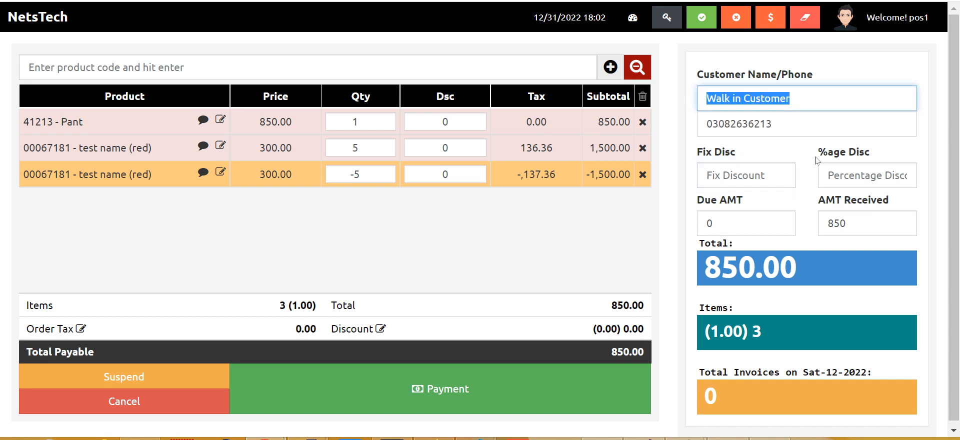
pyautogui.write('Ashir')
pyautogui.press('Tab')
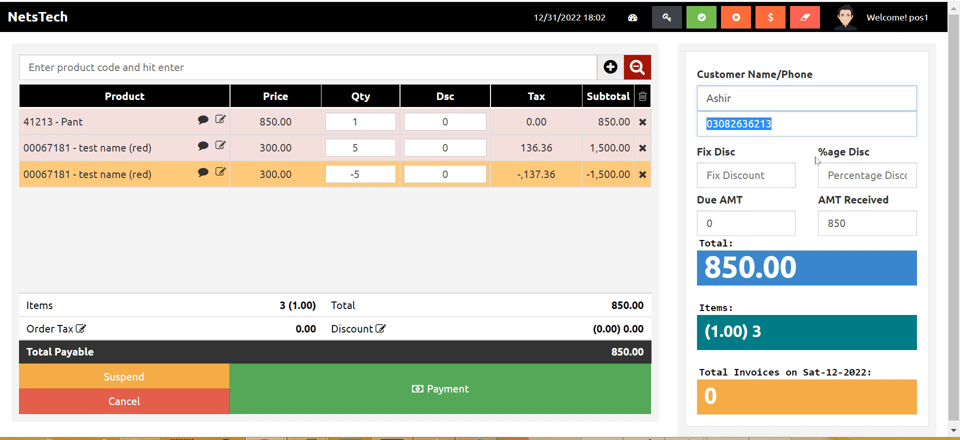
pyautogui.write('0300123')
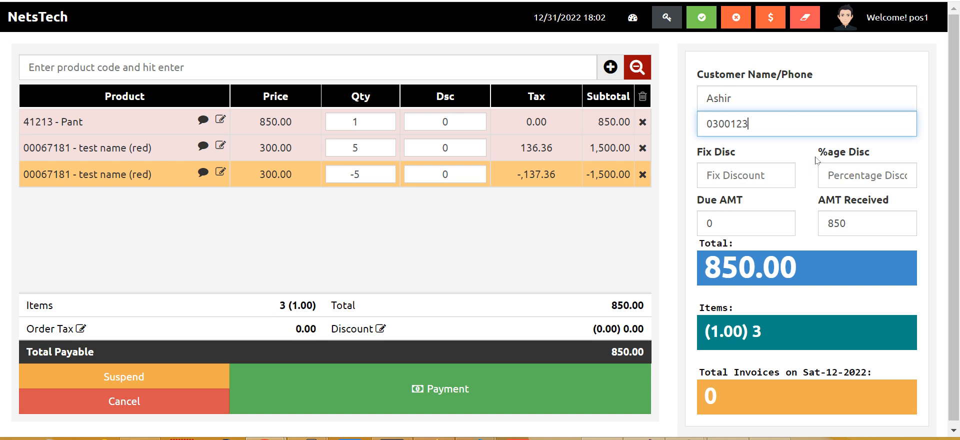
pyautogui.write('4567')
# - Apply a fixed discount of 50 with no percentage discount and submit the sale
pyautogui.press('Tab')
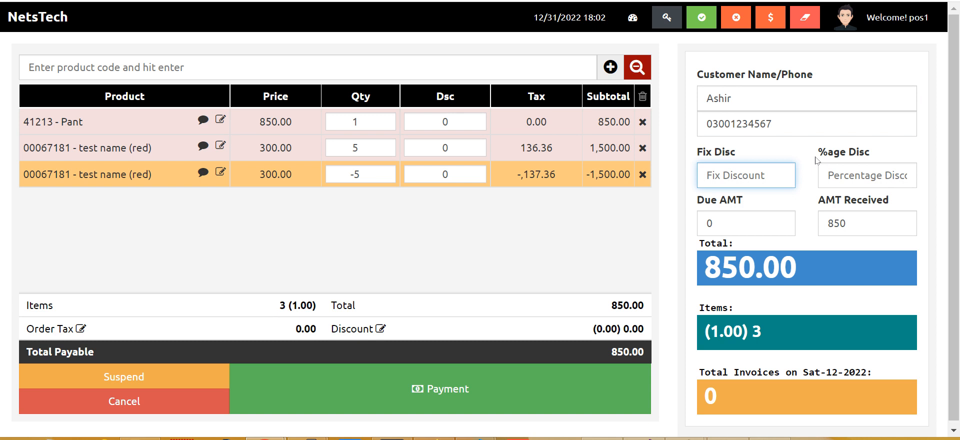
pyautogui.write('50')
pyautogui.press('Tab')
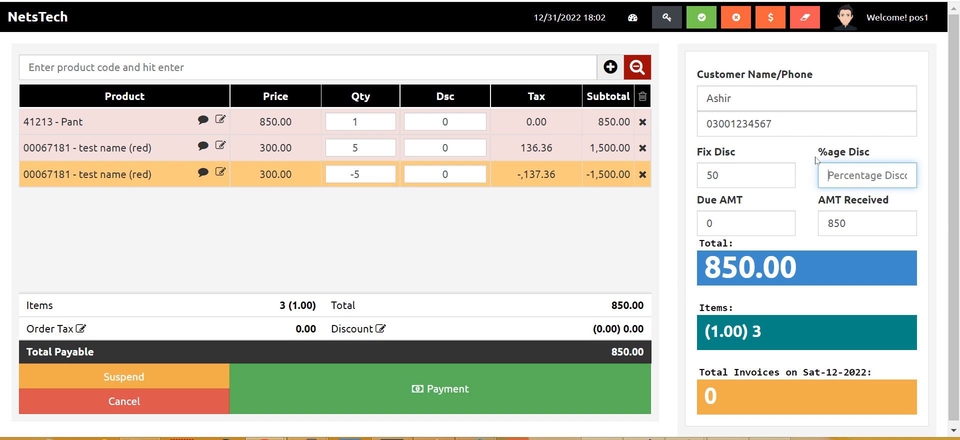
pyautogui.write('10')
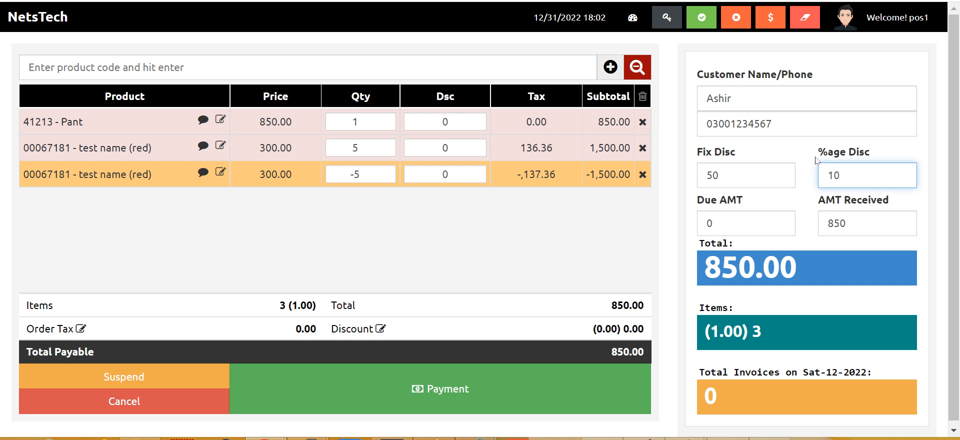
pyautogui.press('Tab')
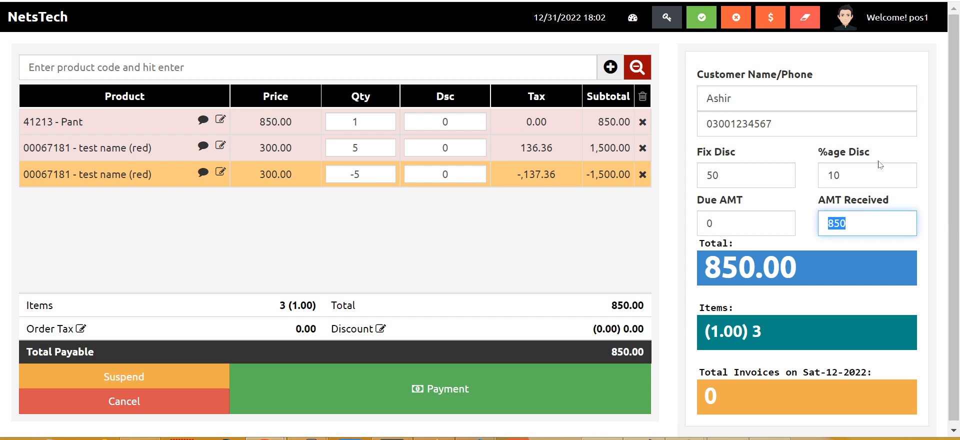
pyautogui.hotkey('shift', 'Tab')
pyautogui.hotkey('shift', 'Tab')
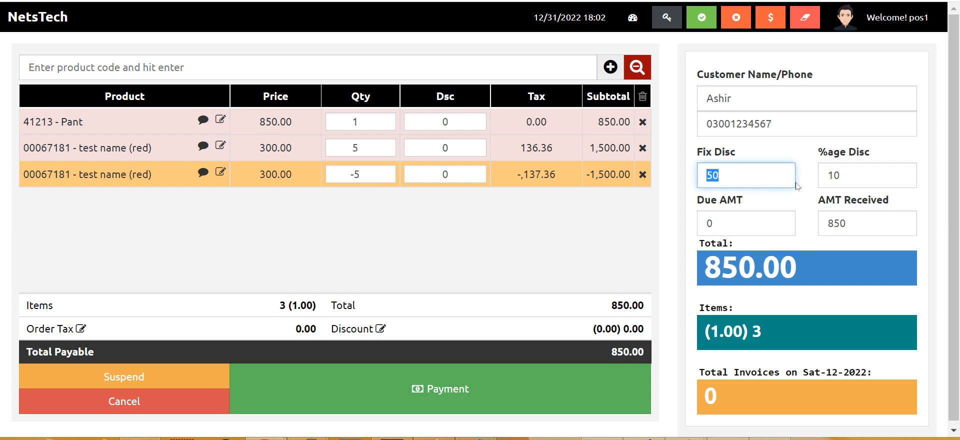
pyautogui.doubleClick(836, 179)
pyautogui.press('BackSpace')
pyautogui.press('Tab')
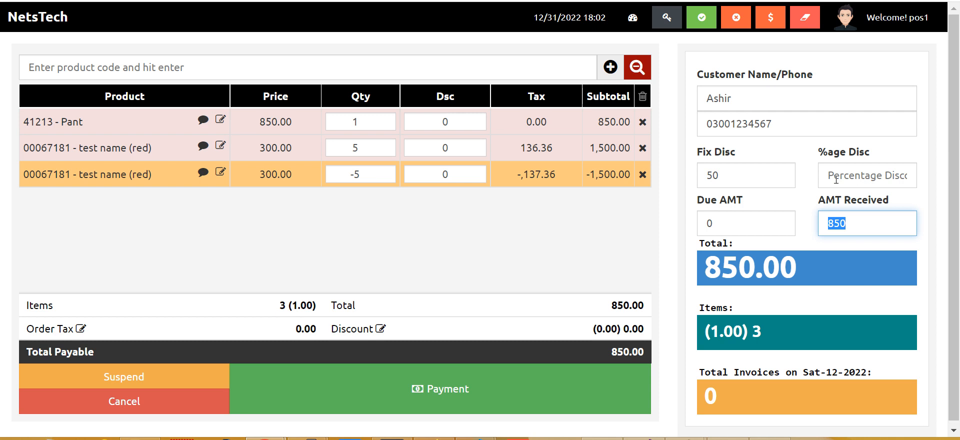
pyautogui.press('Return')
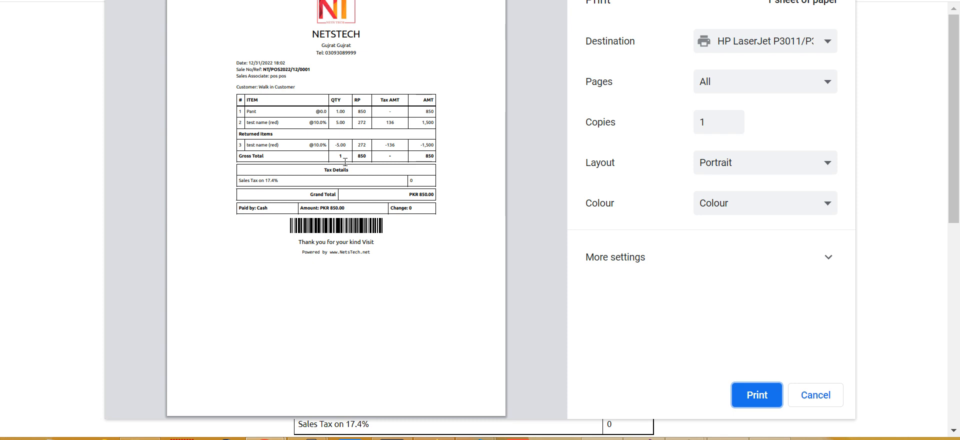
# - Cancel the receipt print preview to return to the empty POS sale screen
pyautogui.click(827, 397)
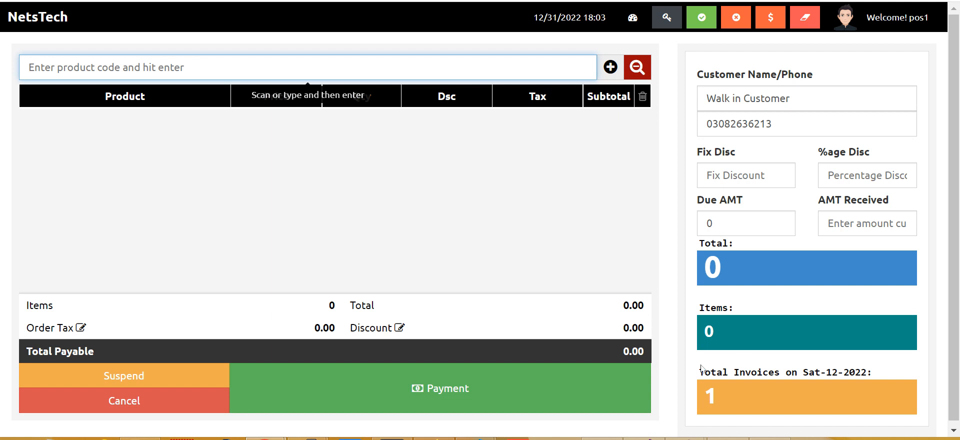
# - Run Smart Quick Sync from the Dashboard to upload the pending 850.00 sale
pyautogui.click(35, 24)
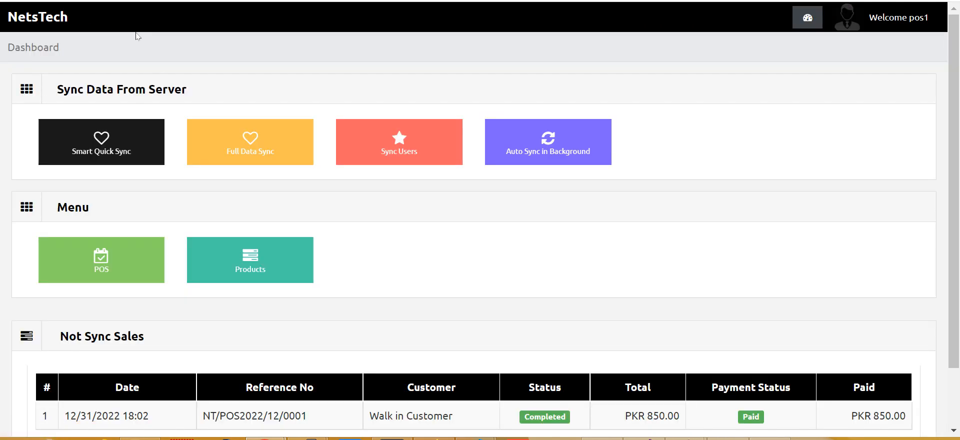
pyautogui.scroll(-3, 435, 255)
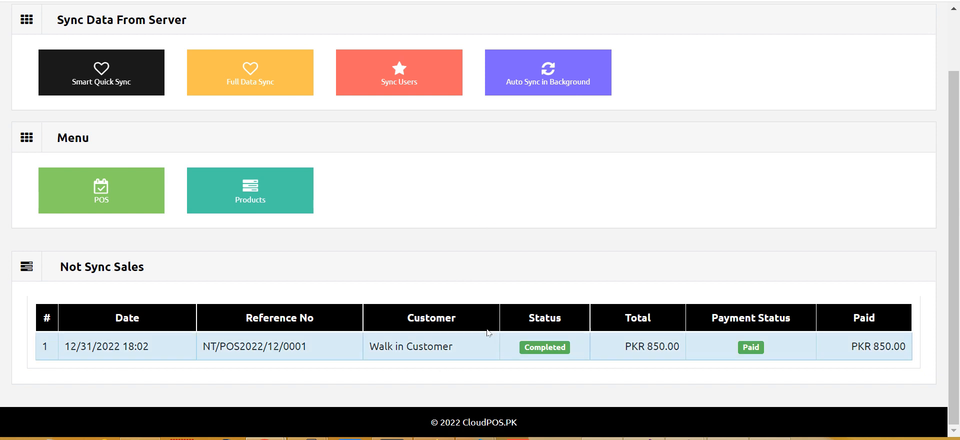
pyautogui.scroll(3, 404, 261)
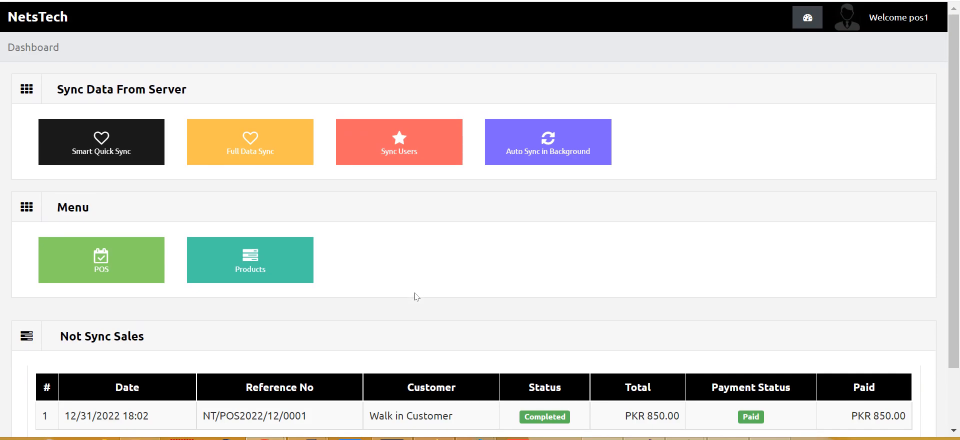
pyautogui.click(103, 136)
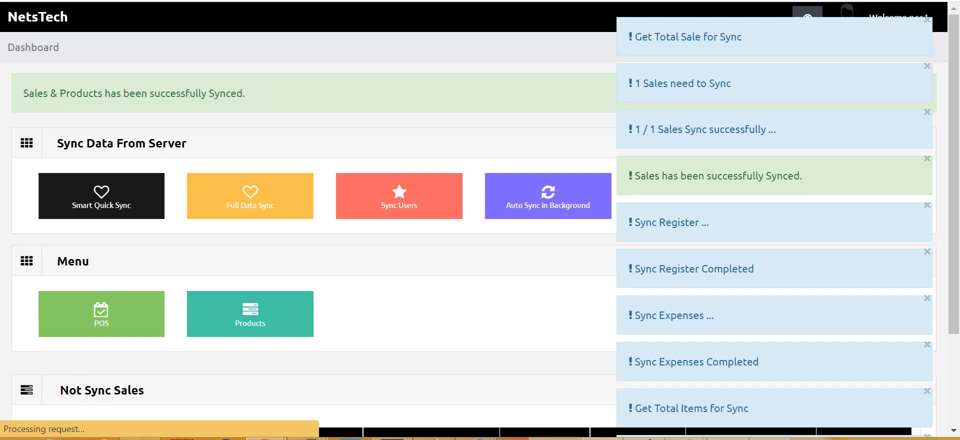
pyautogui.scroll(-3, 184, 328)
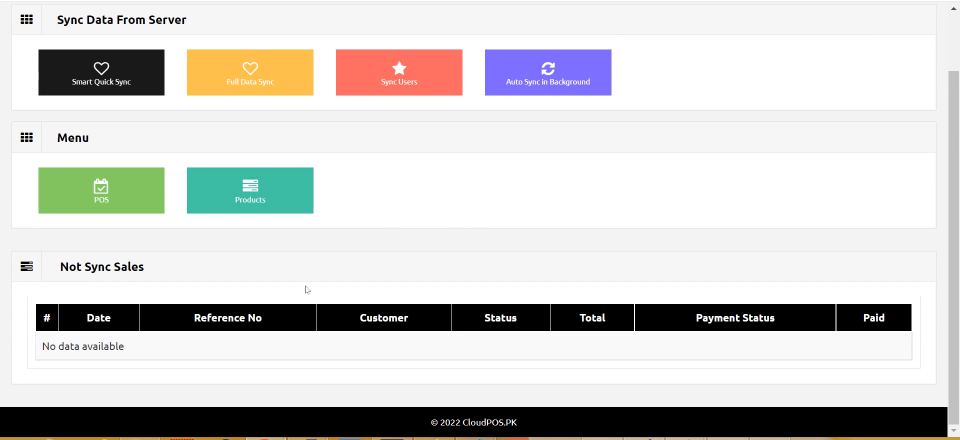
pyautogui.scroll(2, 359, 226)
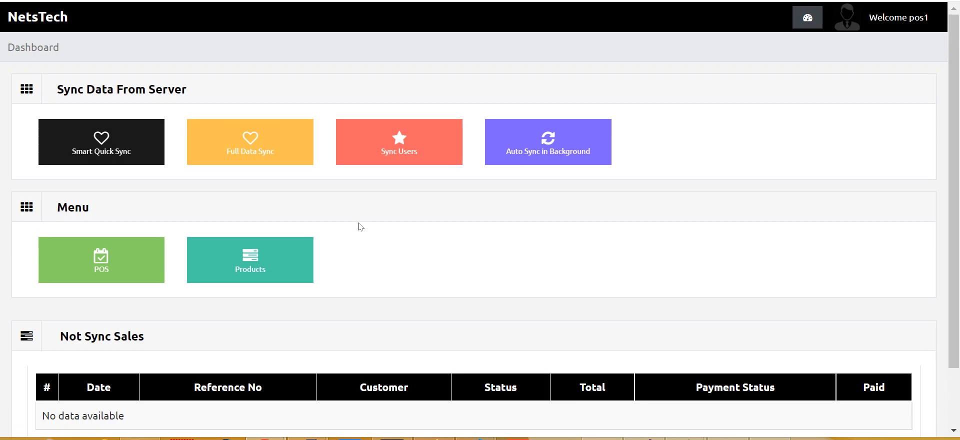